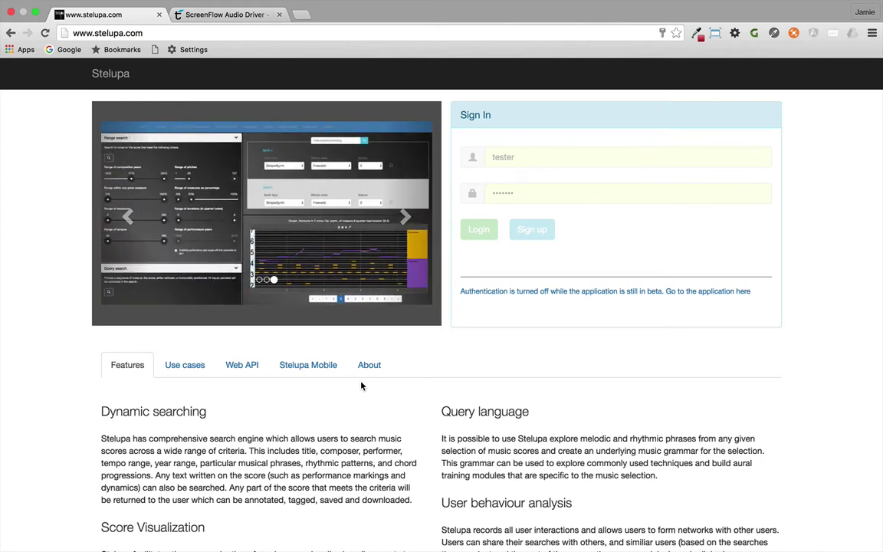
Step: Go to the beta application without signing in and look through the word, range and query search filters
{"action": "left_click", "coordinate": [672, 294]}
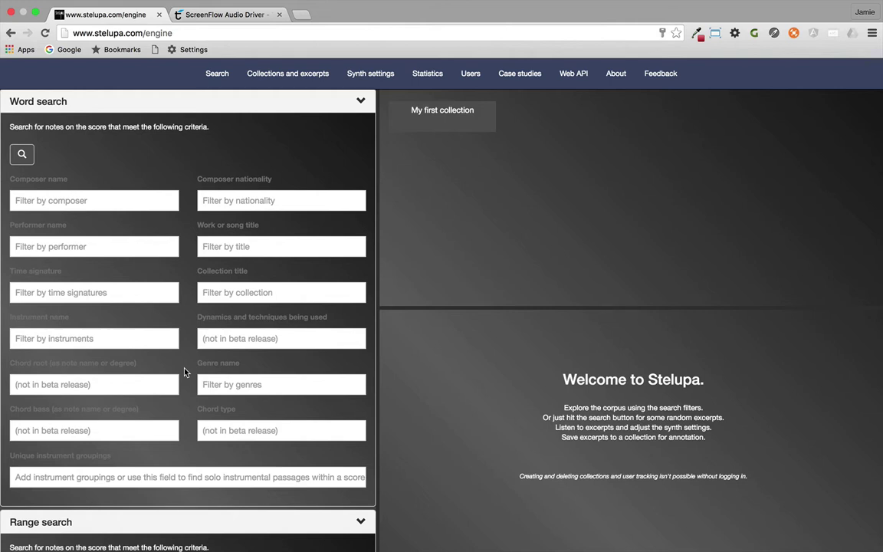
{"action": "scroll", "coordinate": [191, 370], "scroll_direction": "down", "scroll_amount": 6}
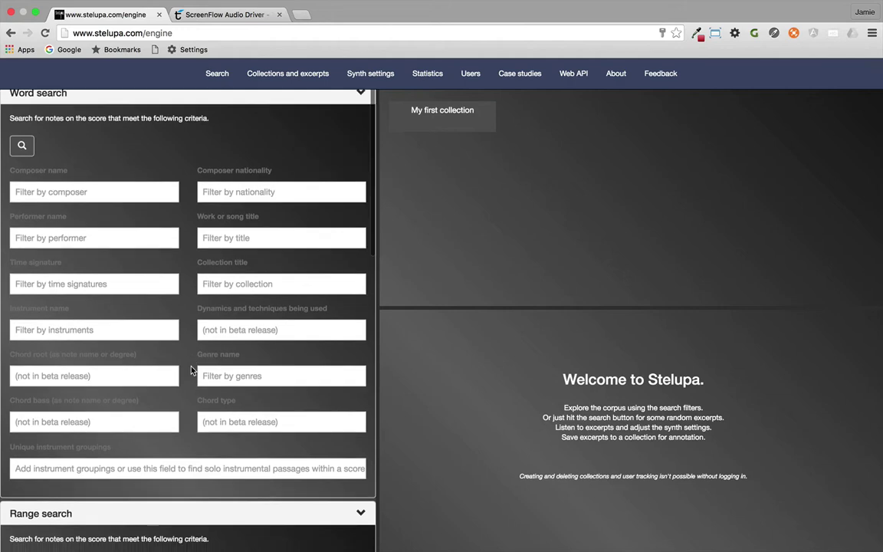
{"action": "scroll", "coordinate": [192, 370], "scroll_direction": "down", "scroll_amount": 3}
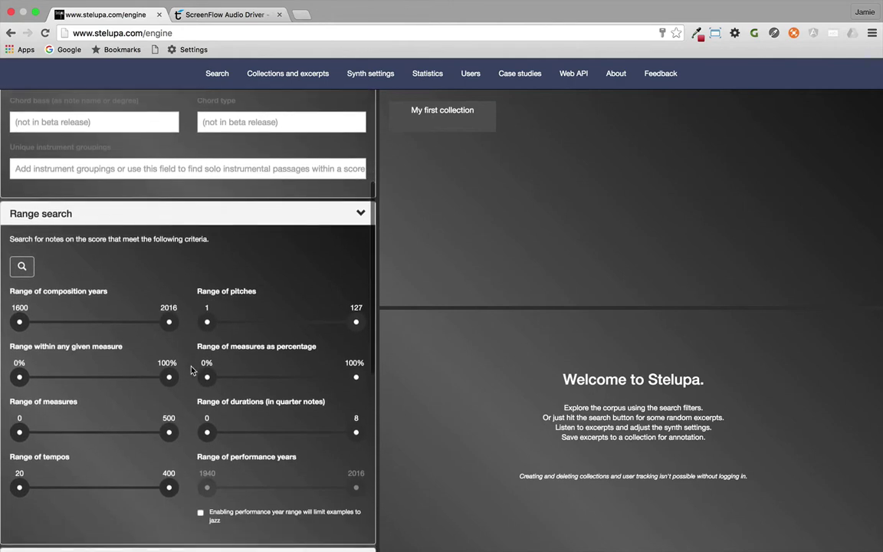
{"action": "scroll", "coordinate": [191, 371], "scroll_direction": "down", "scroll_amount": 1}
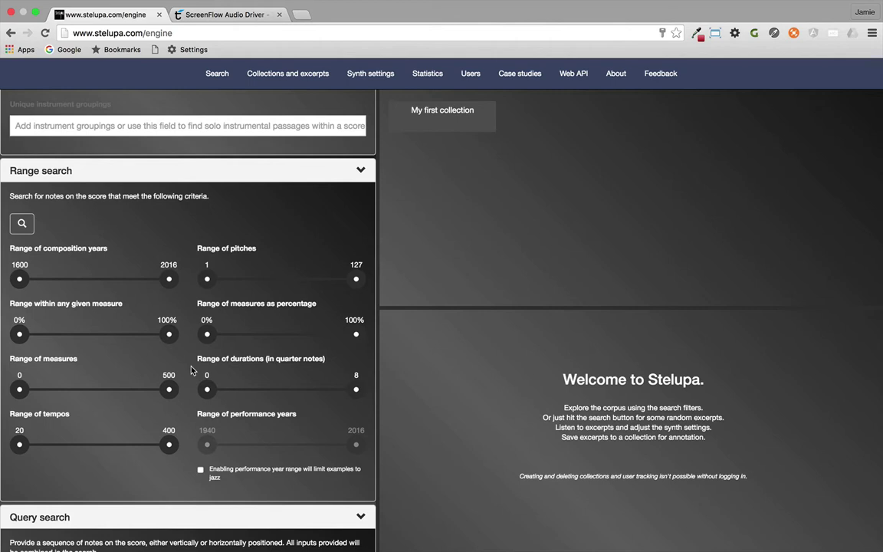
{"action": "scroll", "coordinate": [192, 370], "scroll_direction": "down", "scroll_amount": 6}
{"action": "scroll", "coordinate": [191, 370], "scroll_direction": "down", "scroll_amount": 2}
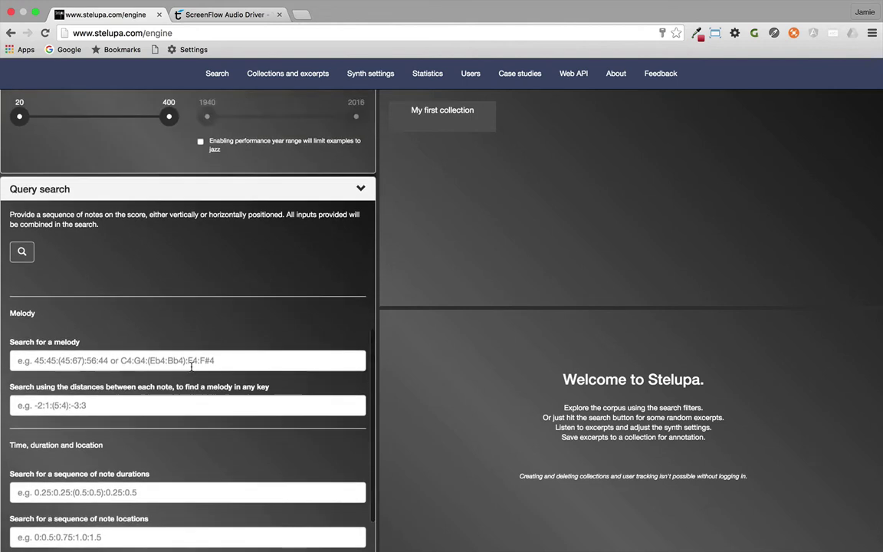
{"action": "scroll", "coordinate": [191, 370], "scroll_direction": "up", "scroll_amount": 15}
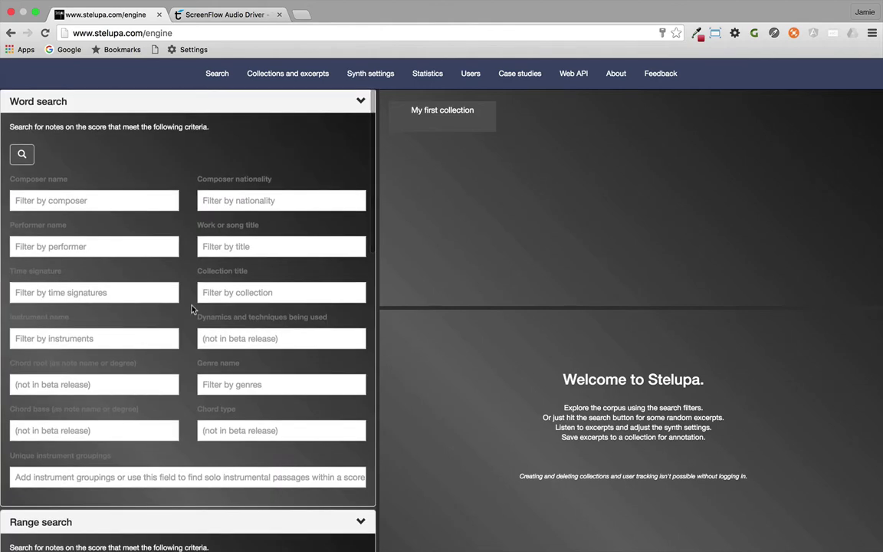
Step: Filter the word search by composer Johann Sebastian Bach and run the search
{"action": "left_click", "coordinate": [89, 198]}
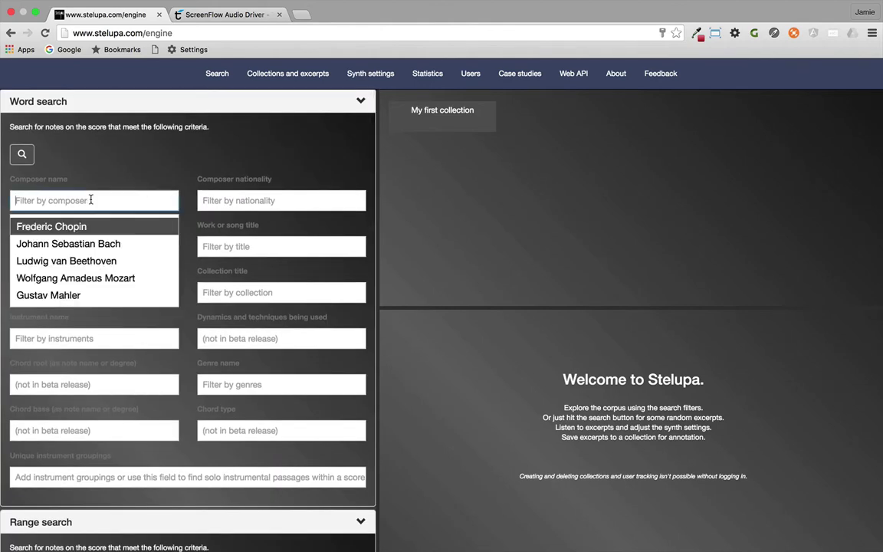
{"action": "left_click", "coordinate": [59, 243]}
{"action": "left_click", "coordinate": [143, 154]}
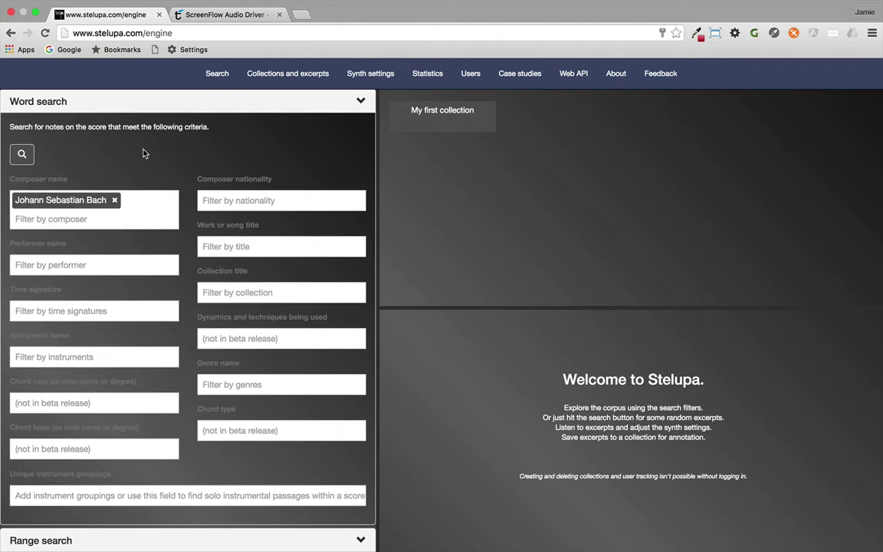
{"action": "left_click", "coordinate": [24, 155]}
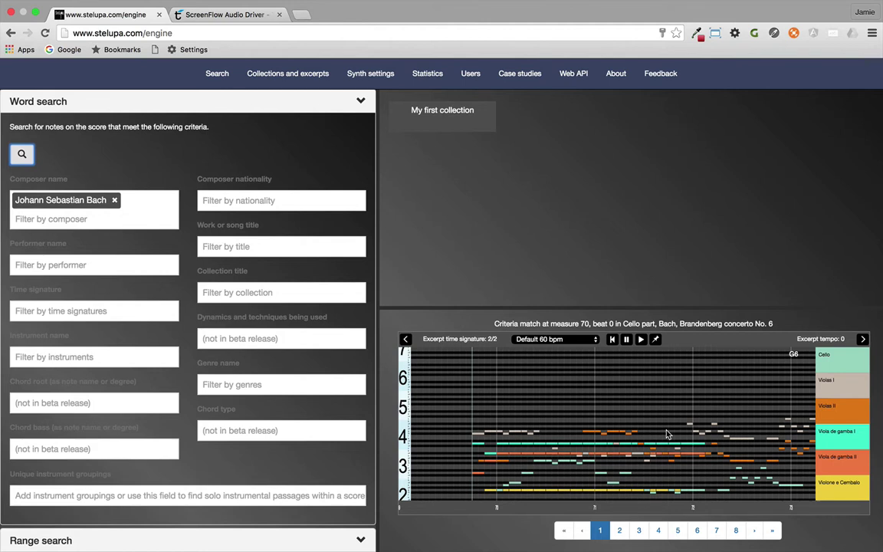
Step: Examine the first excerpt's piano roll, then open result 3 and play a short part of it
{"action": "left_click", "coordinate": [635, 435]}
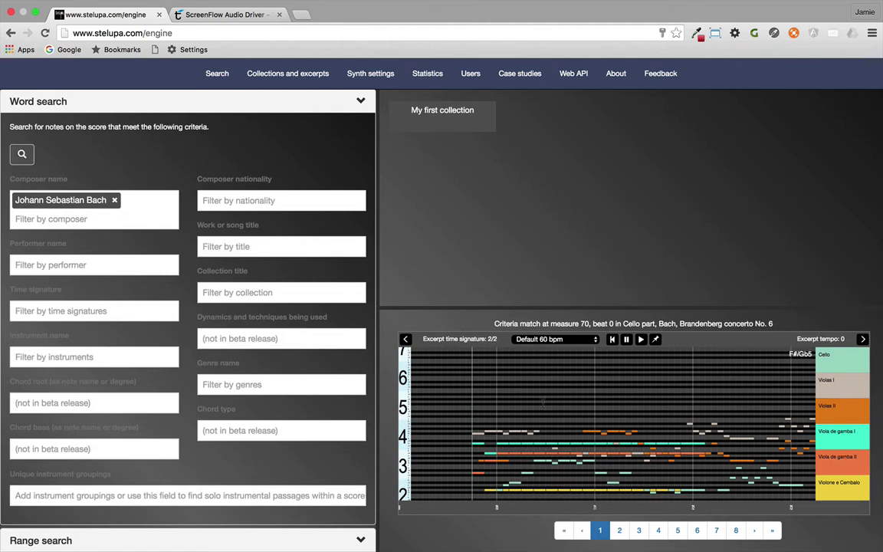
{"action": "scroll", "coordinate": [620, 444], "scroll_direction": "down", "scroll_amount": 3}
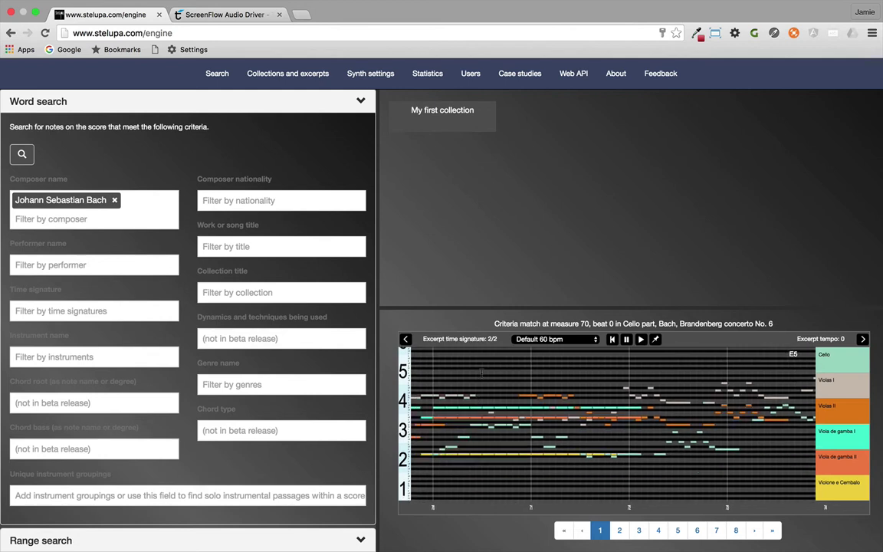
{"action": "left_click", "coordinate": [640, 531]}
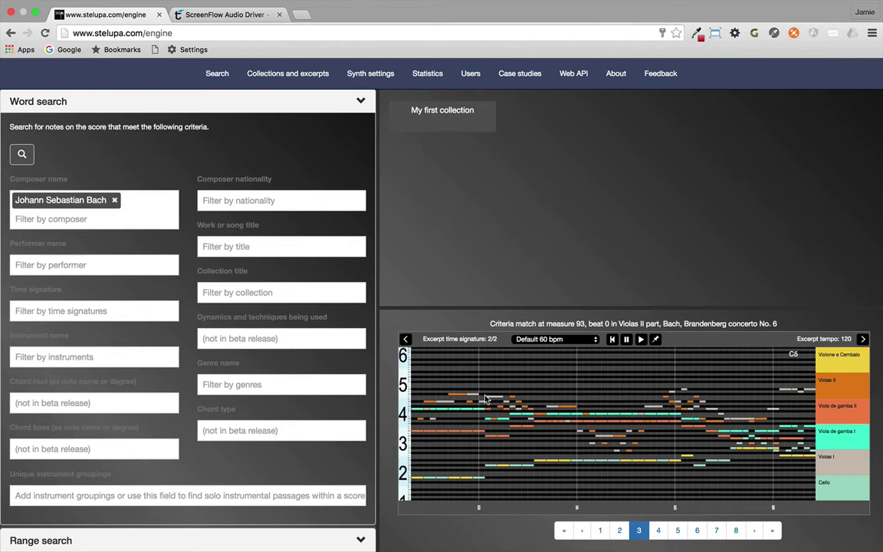
{"action": "left_click", "coordinate": [642, 346]}
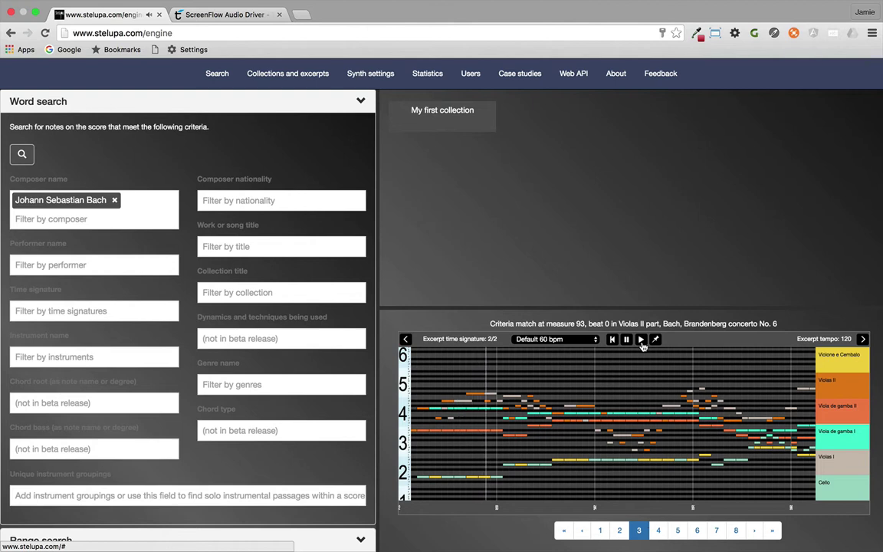
{"action": "left_click", "coordinate": [627, 345]}
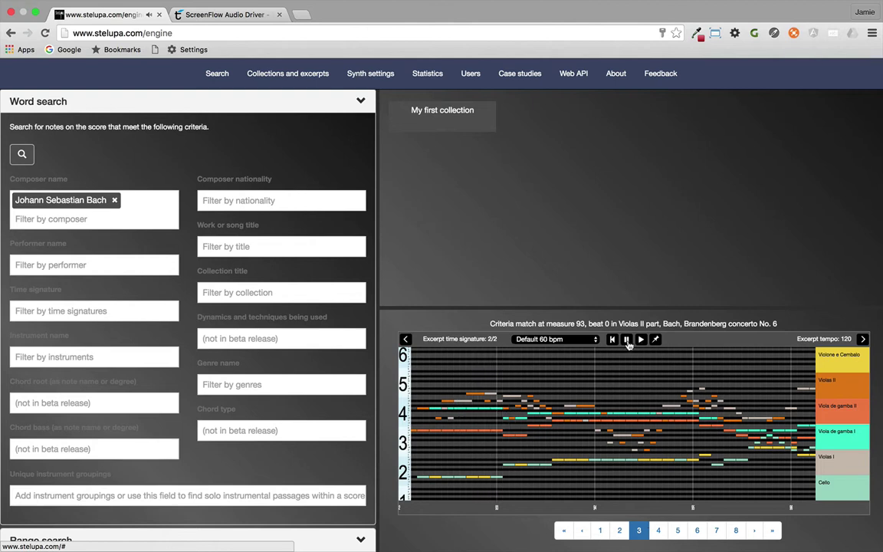
Step: Set the excerpt's playback tempo to Moderato 112 bpm and listen to part of it
{"action": "left_click", "coordinate": [571, 339]}
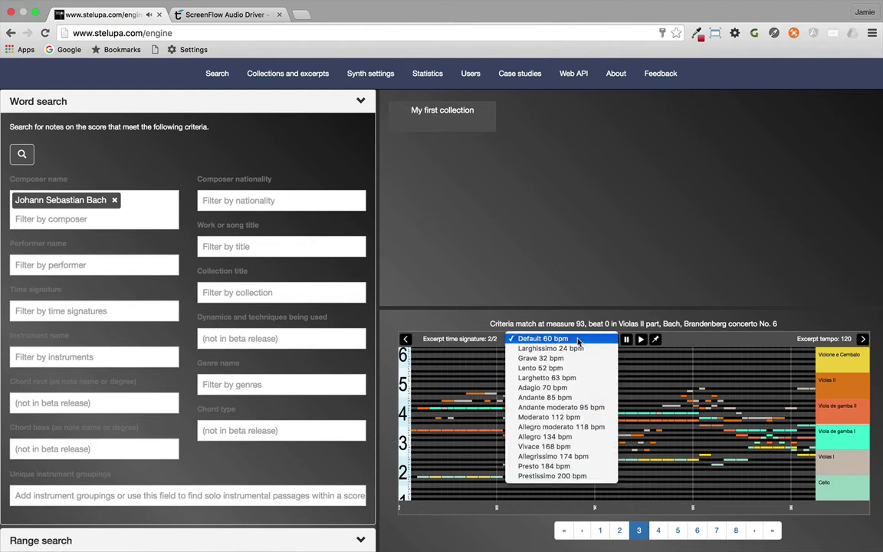
{"action": "left_click", "coordinate": [568, 417]}
{"action": "left_click", "coordinate": [641, 339]}
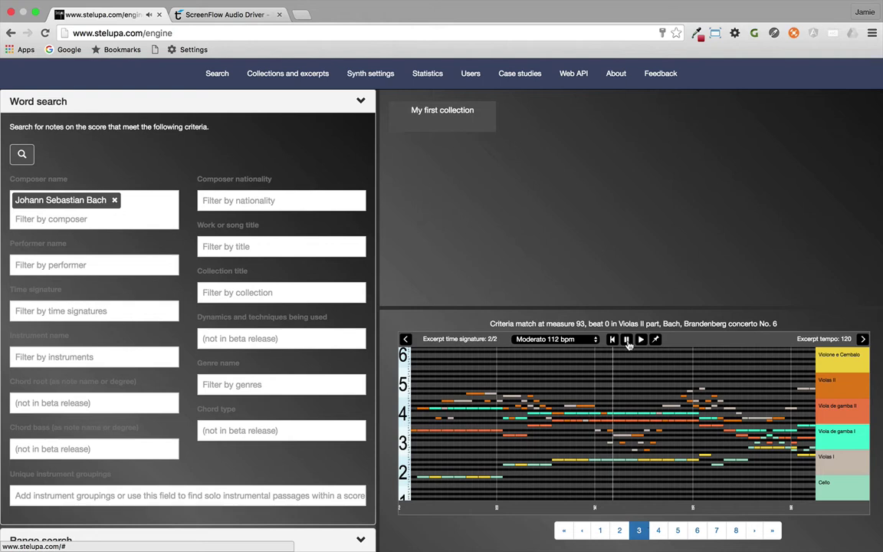
{"action": "left_click", "coordinate": [627, 342]}
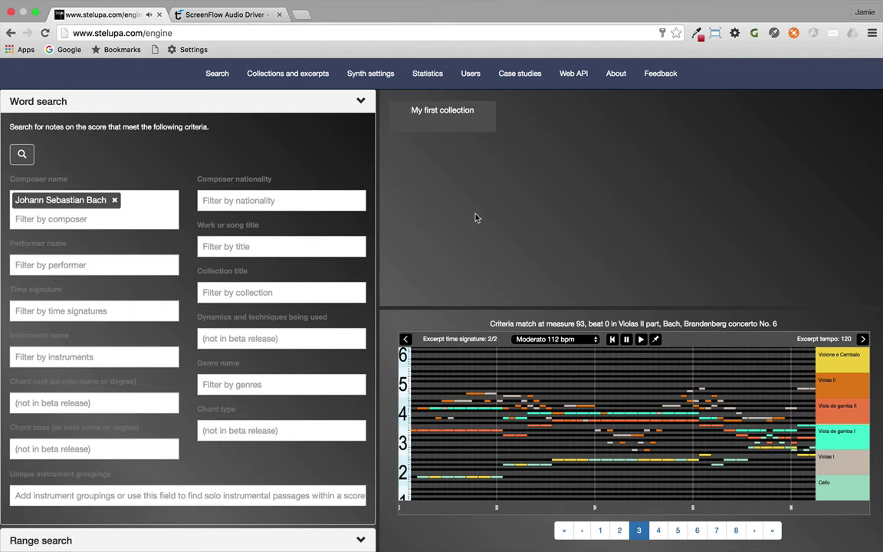
Step: Set Synth 1 to MonoSynth with the PingPongDelay effect and listen to the excerpt with these settings
{"action": "left_click", "coordinate": [371, 73]}
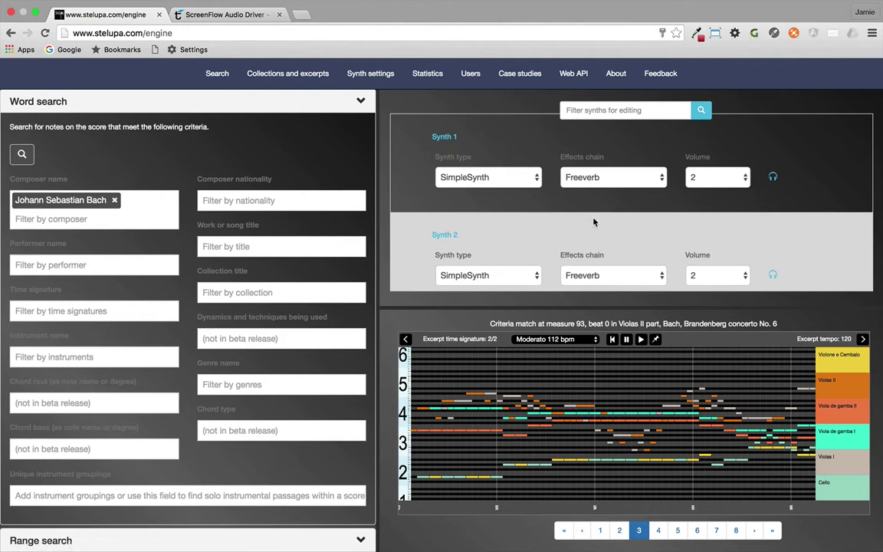
{"action": "left_click", "coordinate": [515, 178]}
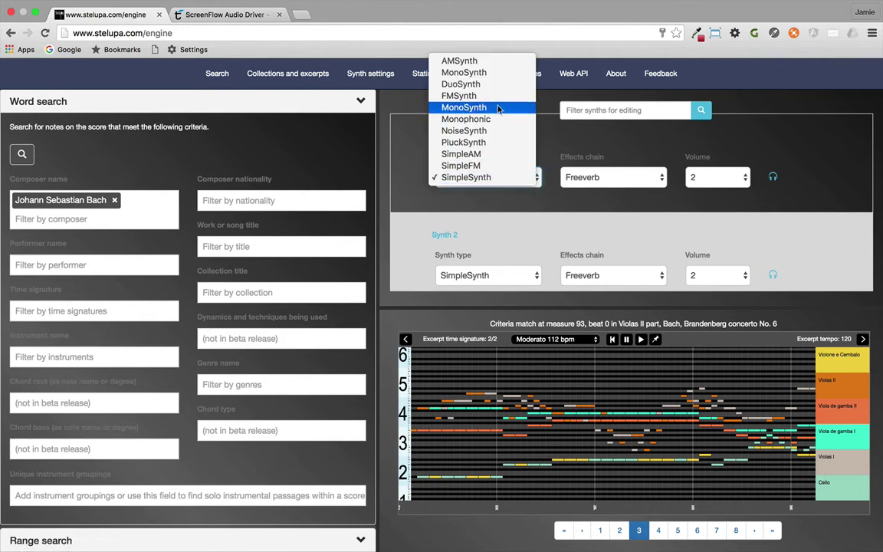
{"action": "left_click", "coordinate": [487, 73]}
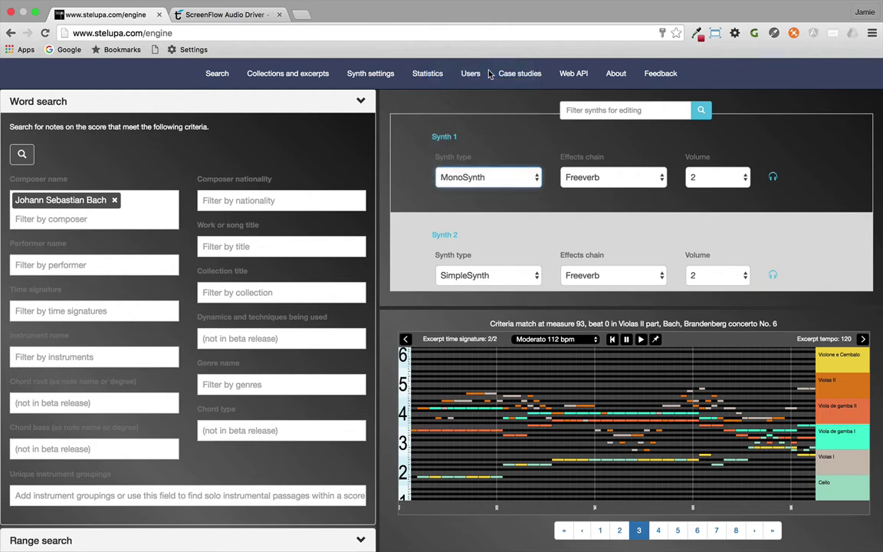
{"action": "left_click", "coordinate": [571, 176]}
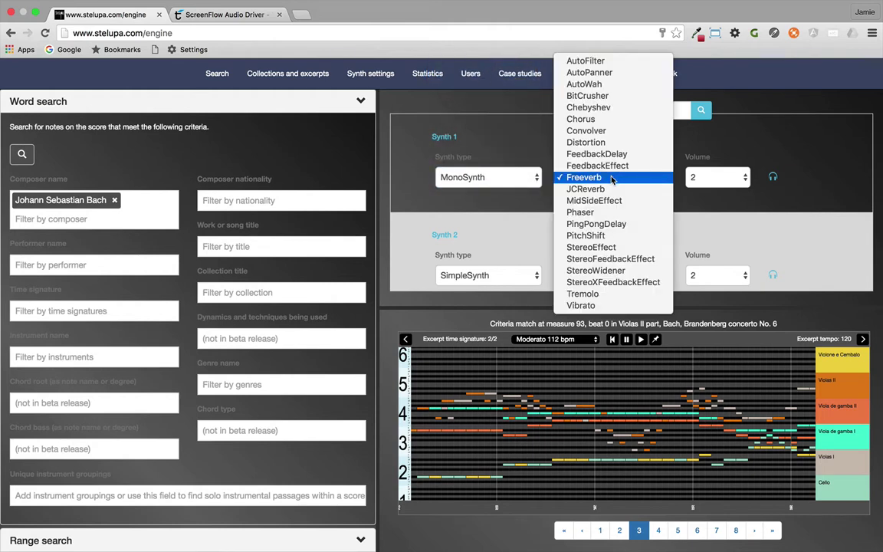
{"action": "left_click", "coordinate": [625, 225]}
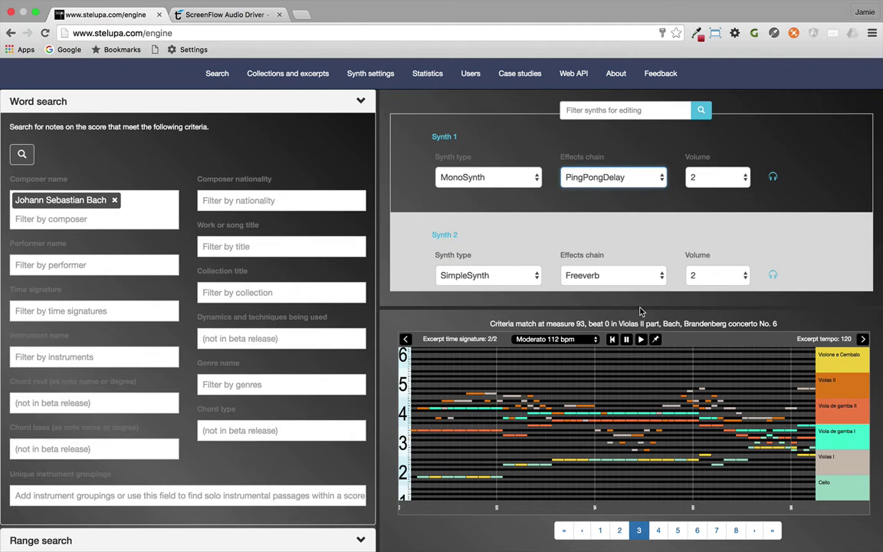
{"action": "left_click", "coordinate": [640, 339]}
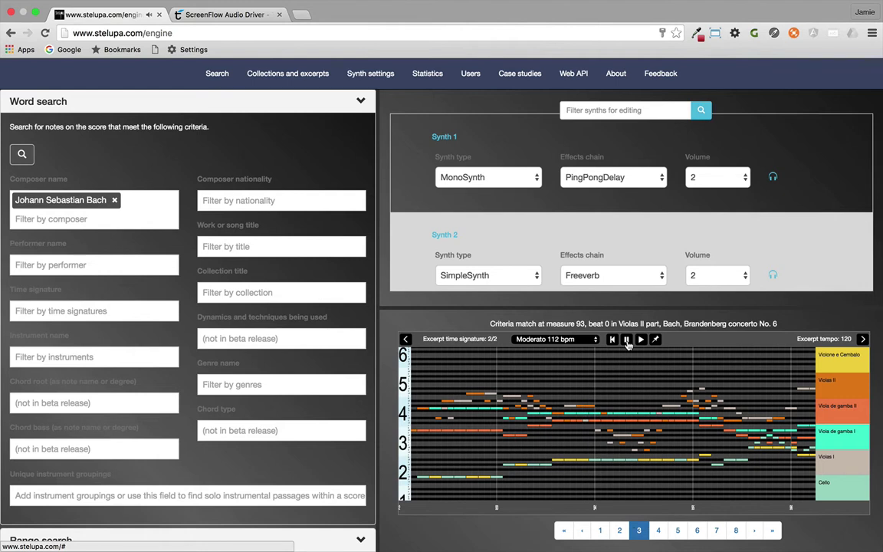
{"action": "left_click", "coordinate": [626, 342]}
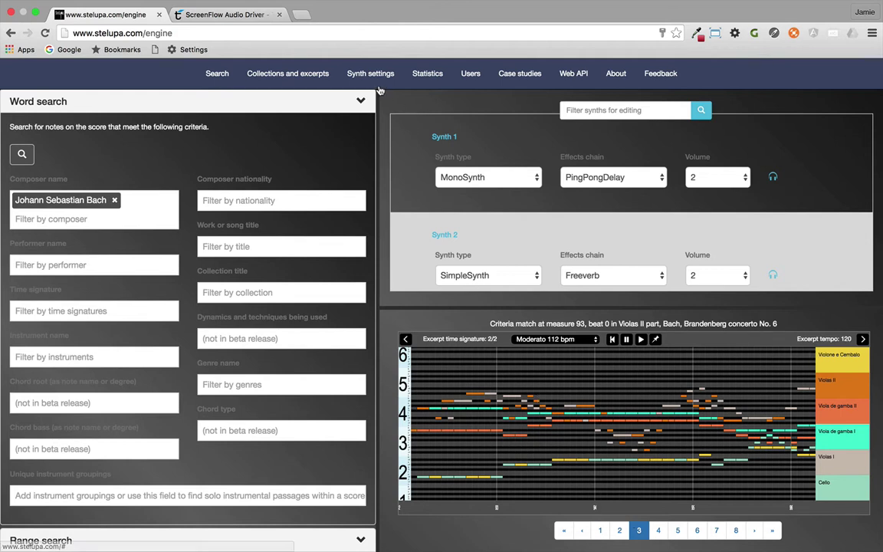
Step: Show the collections and save search result 5 to My first collection under the excerpt name "example"
{"action": "left_click", "coordinate": [314, 75]}
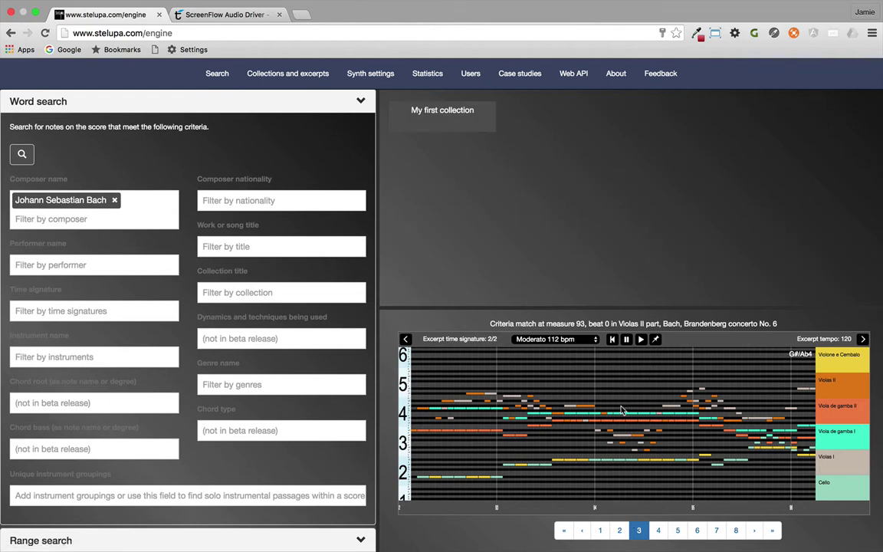
{"action": "left_click", "coordinate": [678, 531]}
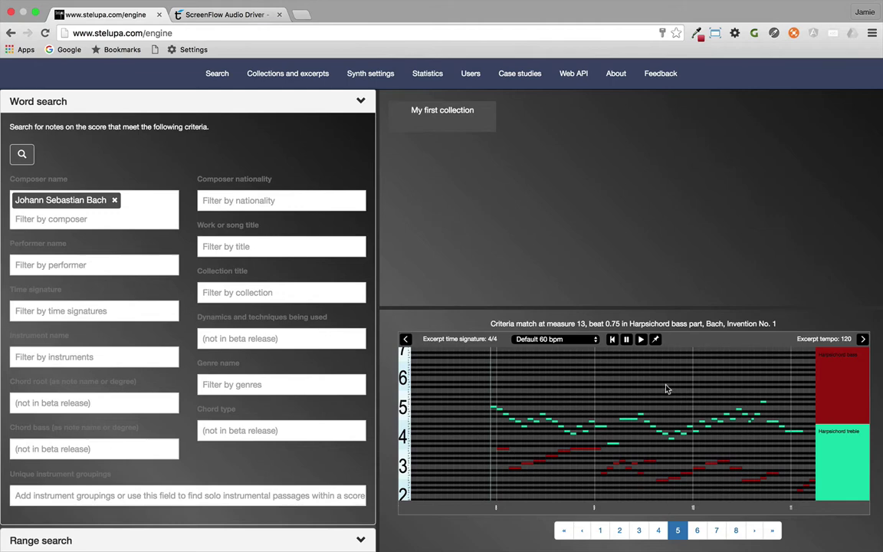
{"action": "left_click", "coordinate": [656, 340]}
{"action": "left_click", "coordinate": [420, 259]}
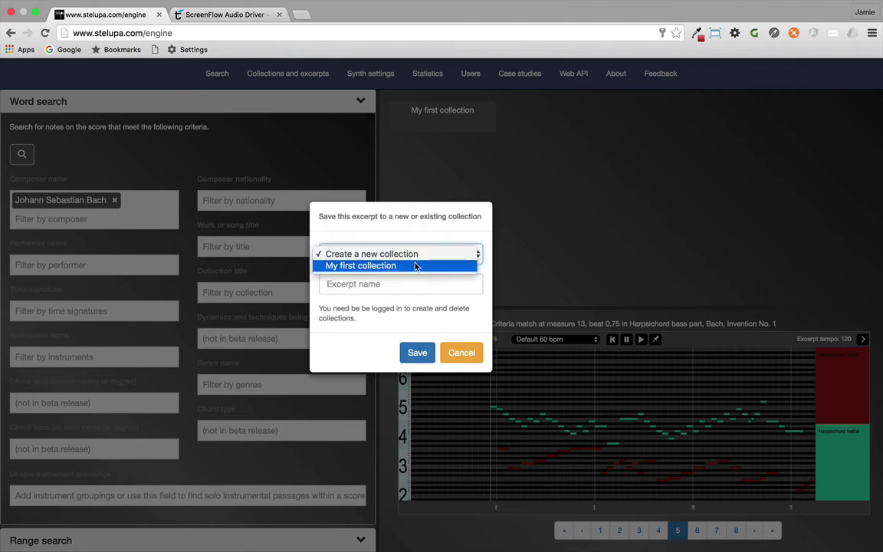
{"action": "left_click", "coordinate": [425, 265]}
{"action": "left_click", "coordinate": [397, 285]}
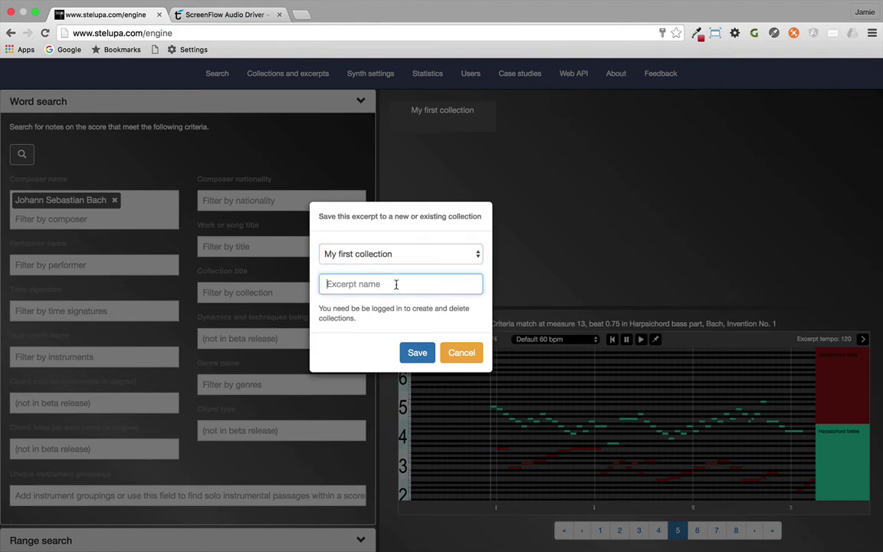
{"action": "type", "text": "example"}
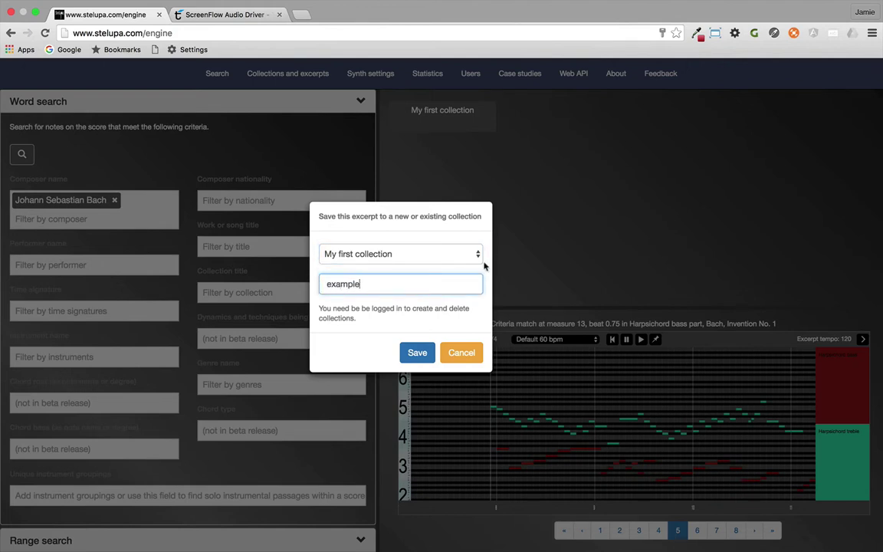
{"action": "left_click", "coordinate": [426, 352]}
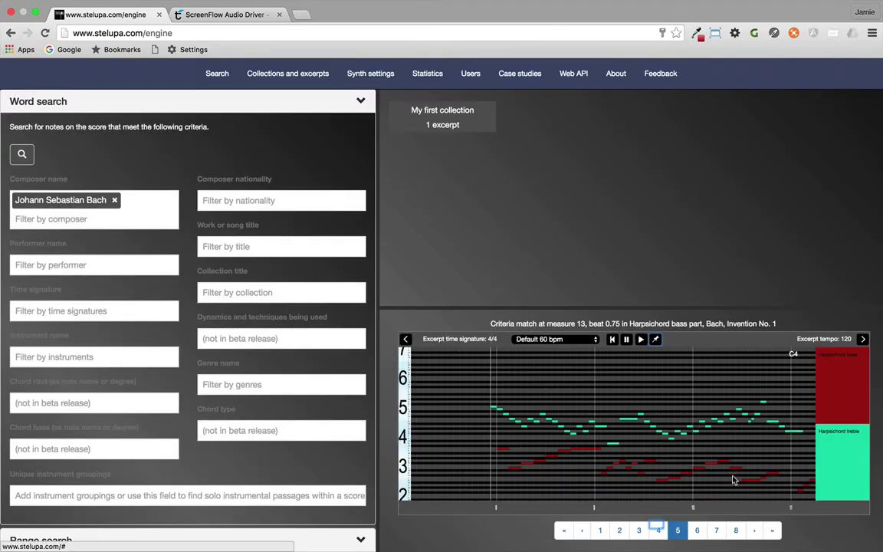
Step: Save search result 7 to My first collection under the excerpt name "invention example"
{"action": "left_click", "coordinate": [717, 530]}
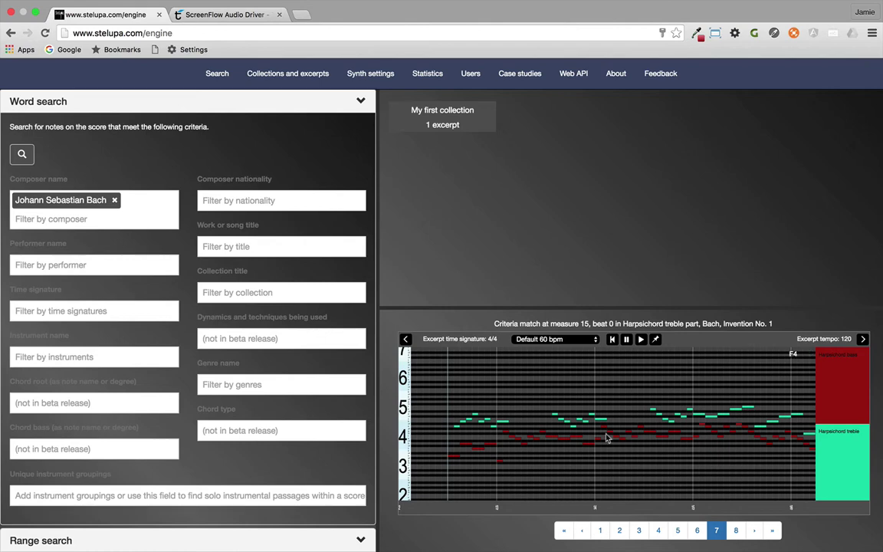
{"action": "left_click", "coordinate": [655, 339]}
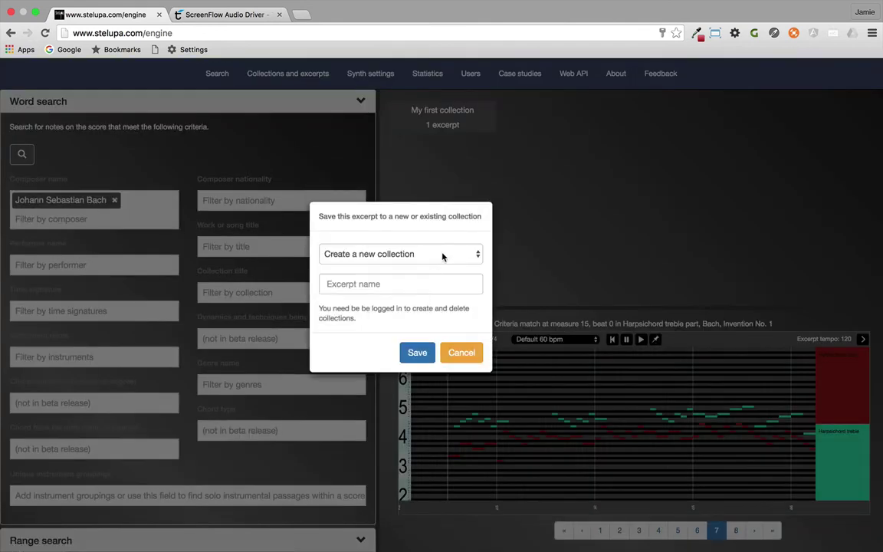
{"action": "left_click", "coordinate": [471, 254]}
{"action": "left_click", "coordinate": [432, 265]}
{"action": "key", "text": "Tab"}
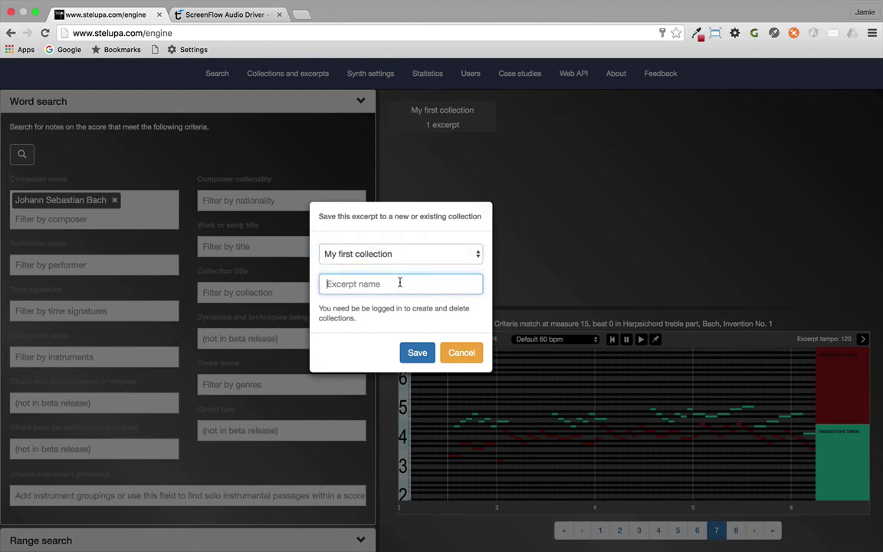
{"action": "type", "text": "invention"}
{"action": "key", "text": "BackSpace"}
{"action": "type", "text": "n example"}
{"action": "key", "text": "Return"}
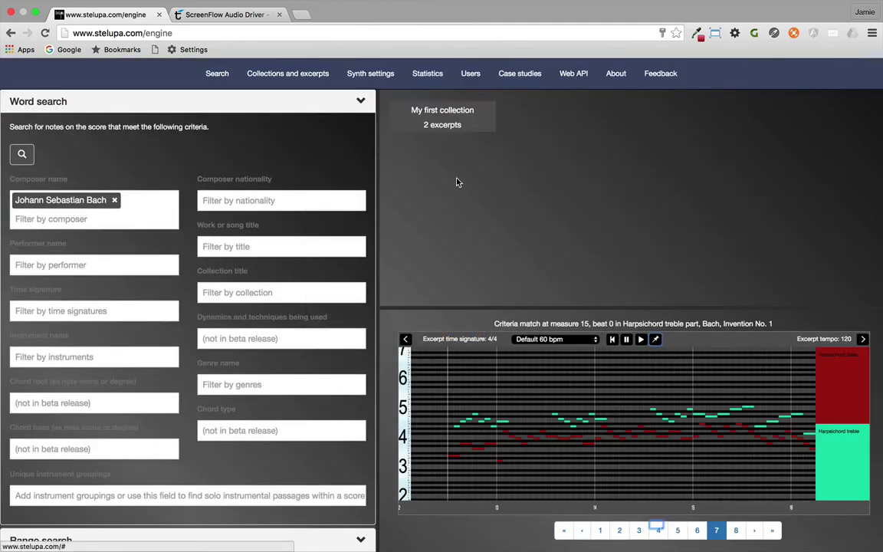
Step: Open My first collection to view its saved excerpts and their notes field, and return to the collection list
{"action": "left_click", "coordinate": [454, 124]}
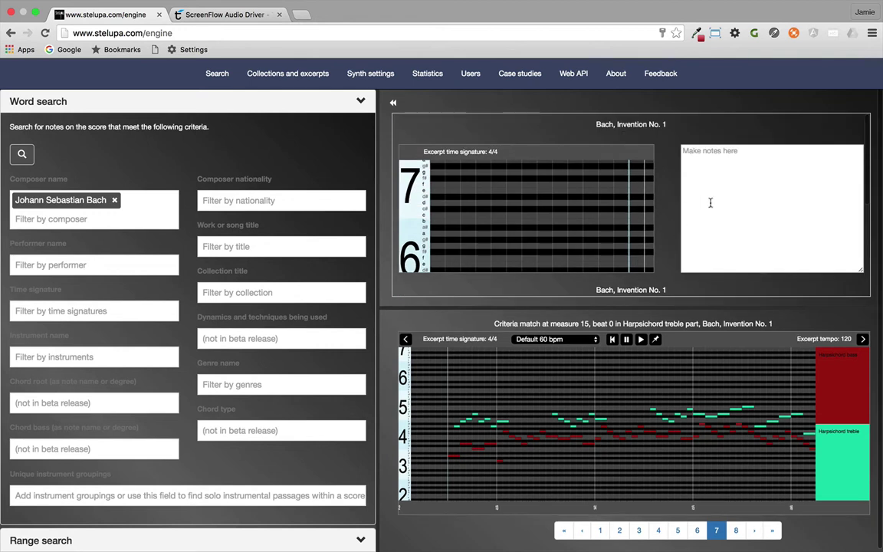
{"action": "left_click", "coordinate": [716, 197]}
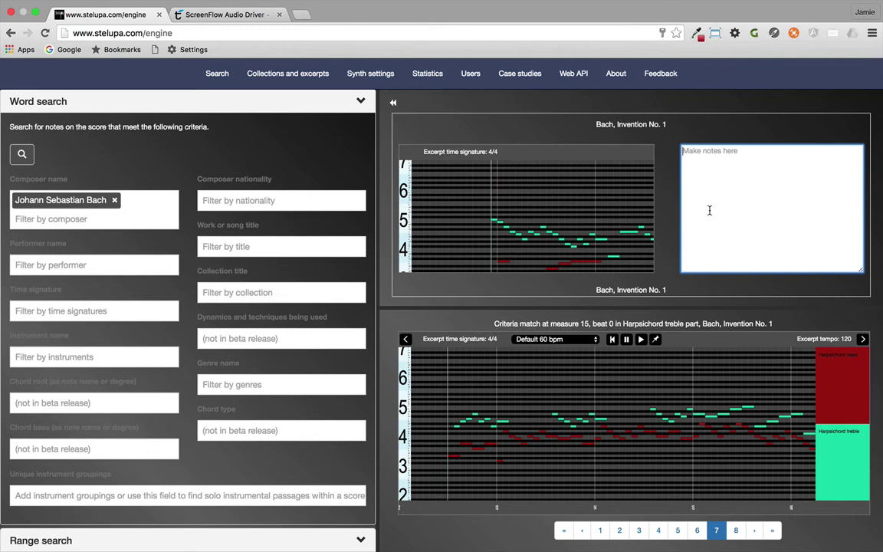
{"action": "left_click", "coordinate": [392, 102]}
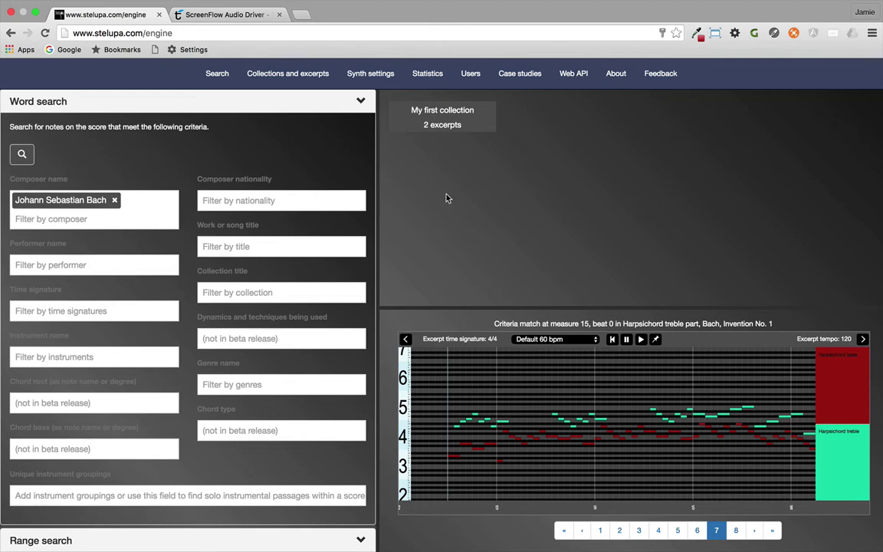
Step: Hide the search panel to view search result 6 and the synth settings at full width
{"action": "left_click", "coordinate": [218, 75]}
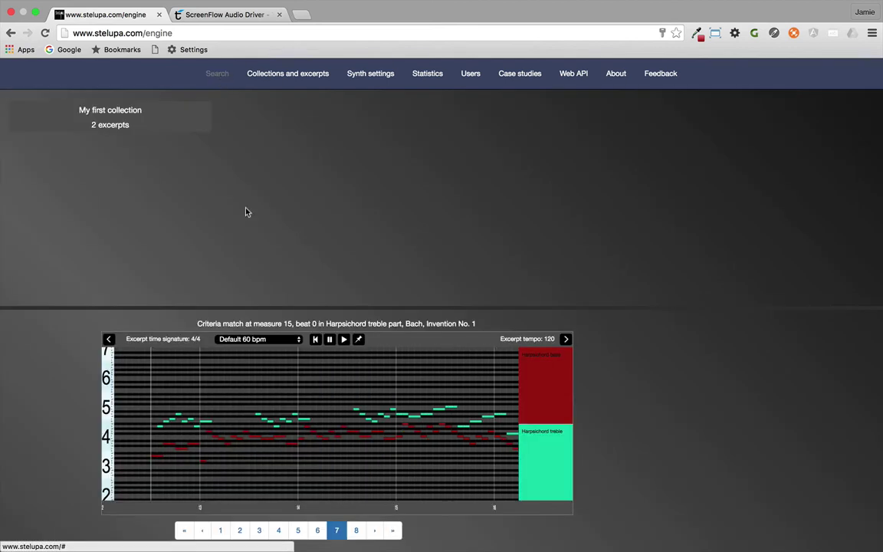
{"action": "left_click", "coordinate": [318, 531]}
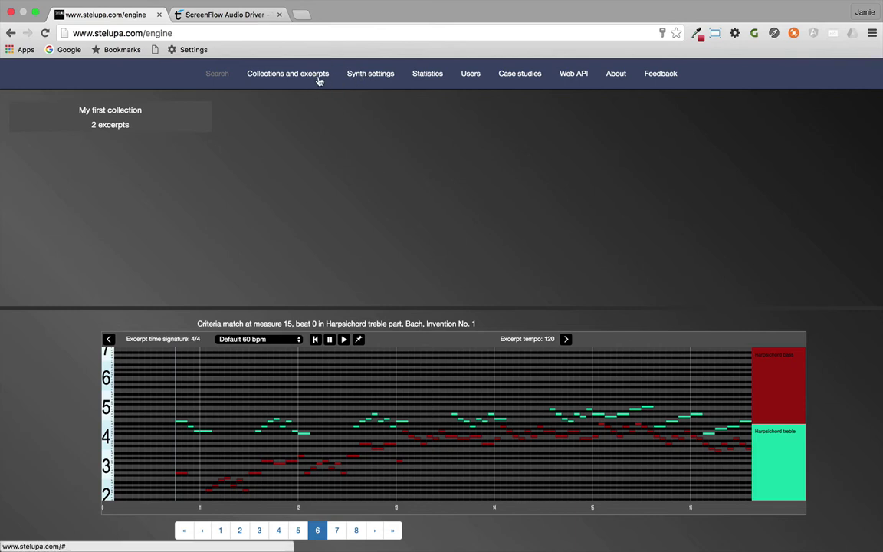
{"action": "left_click", "coordinate": [372, 75]}
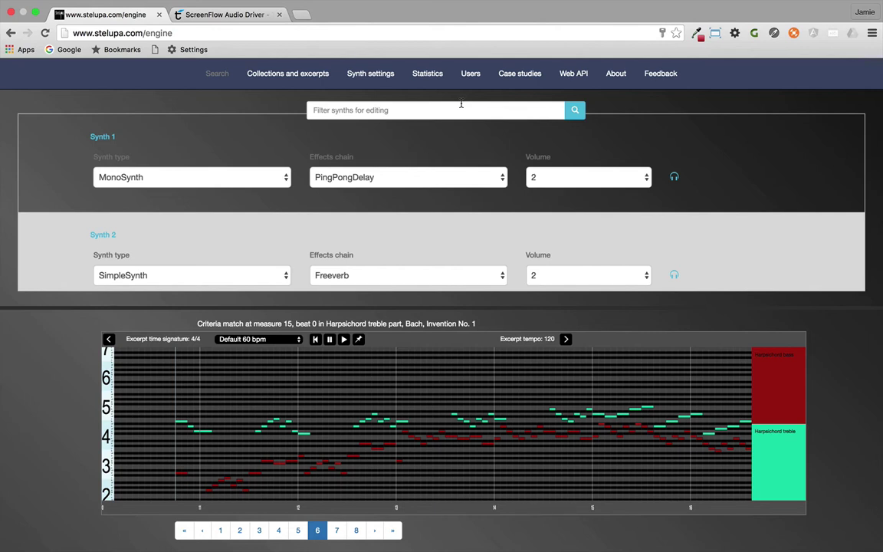
Step: Bring back the search panel and show search result 3
{"action": "left_click", "coordinate": [217, 73]}
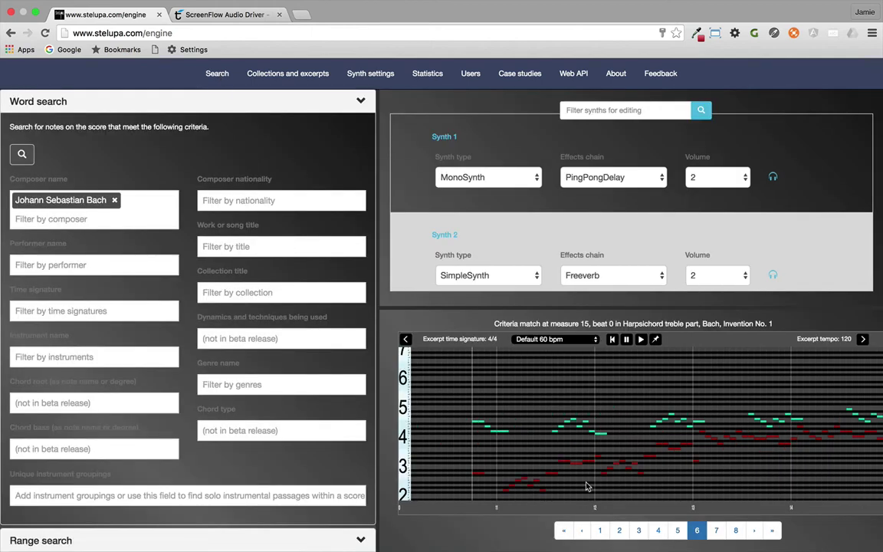
{"action": "left_click", "coordinate": [639, 531]}
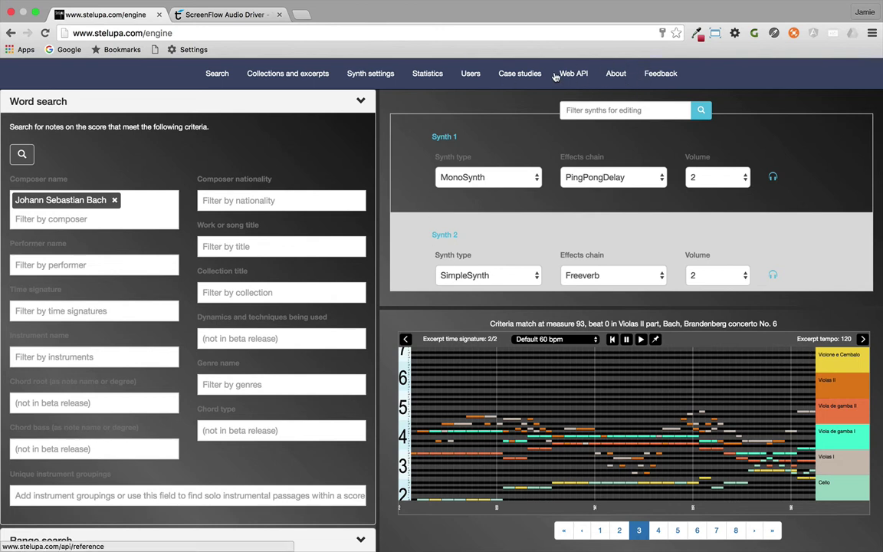
Step: Go to the Stelupa home page, look over its features, and open the API reference from the Web API section
{"action": "left_click", "coordinate": [617, 74]}
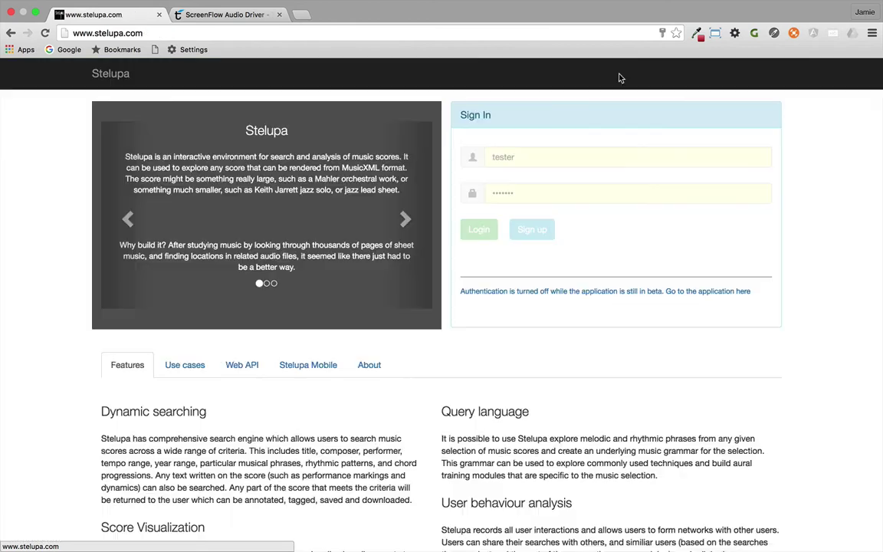
{"action": "scroll", "coordinate": [416, 362], "scroll_direction": "down", "scroll_amount": 3}
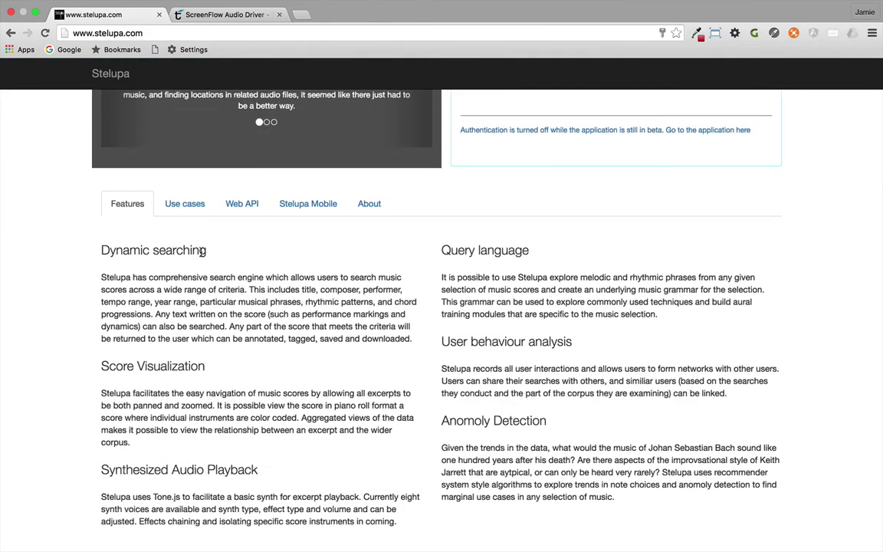
{"action": "scroll", "coordinate": [299, 283], "scroll_direction": "up", "scroll_amount": 3}
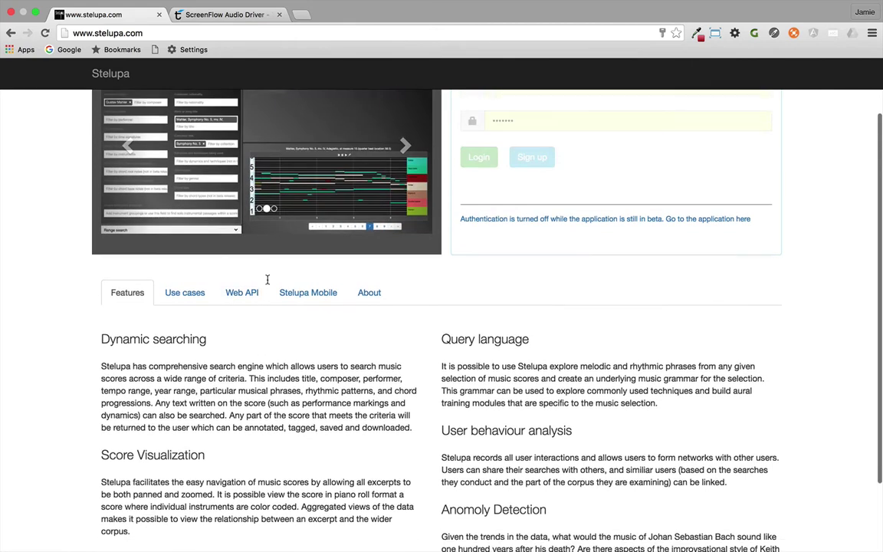
{"action": "left_click", "coordinate": [241, 308]}
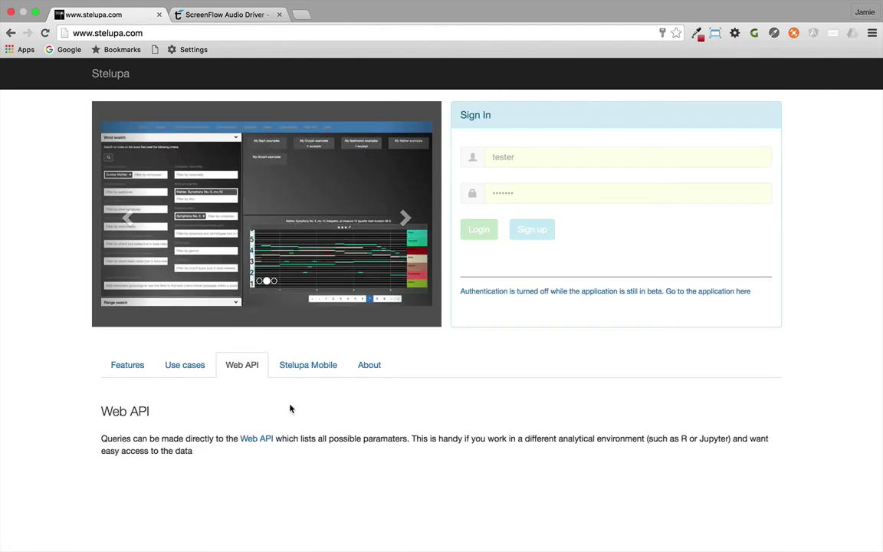
{"action": "left_click", "coordinate": [255, 443]}
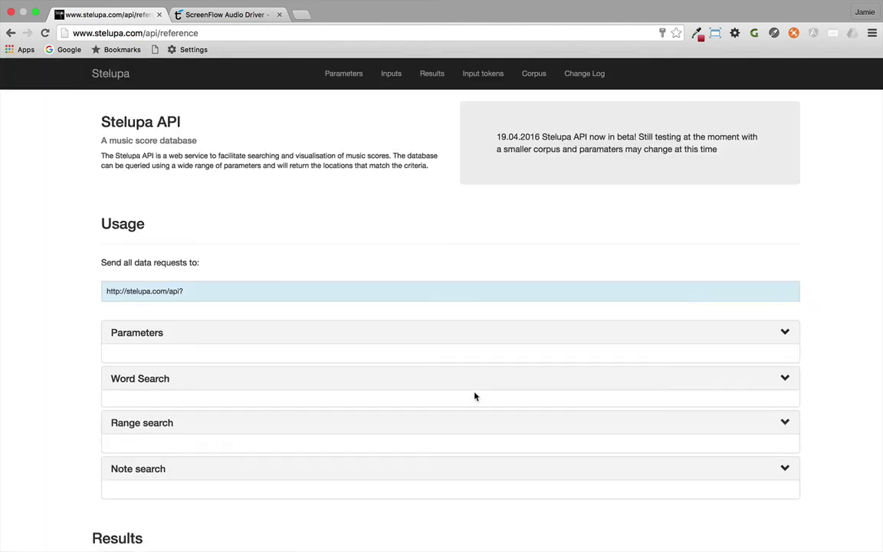
Step: Examine the API reference's parameter table and its word, range and note search forms down to the Results section
{"action": "scroll", "coordinate": [475, 395], "scroll_direction": "down", "scroll_amount": 1}
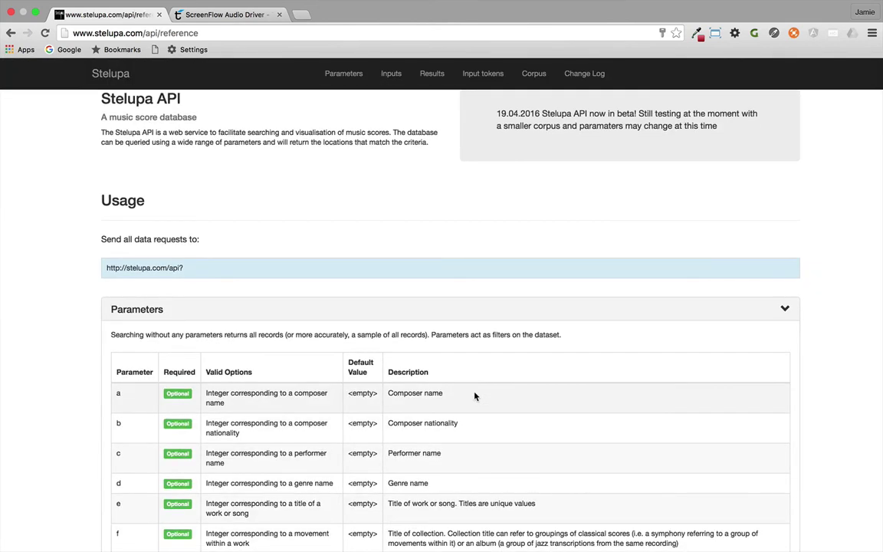
{"action": "scroll", "coordinate": [474, 395], "scroll_direction": "down", "scroll_amount": 10}
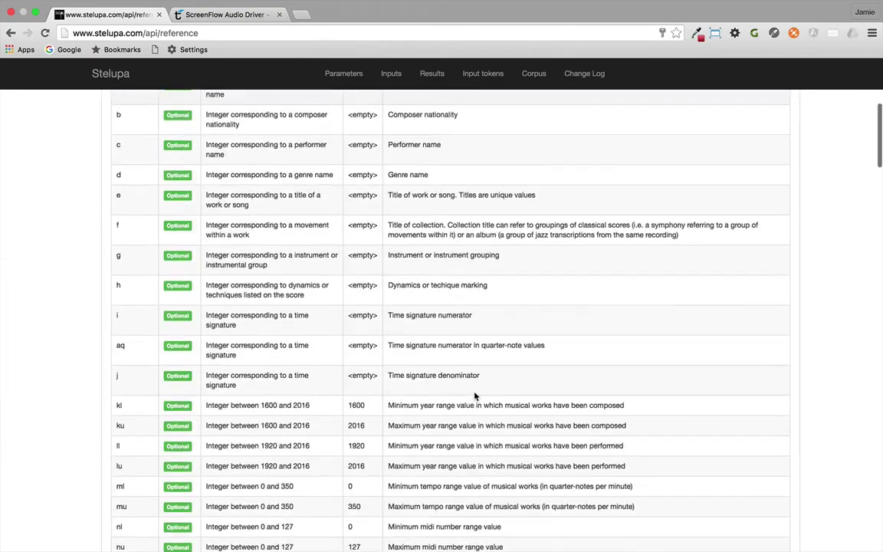
{"action": "scroll", "coordinate": [474, 395], "scroll_direction": "down", "scroll_amount": 5}
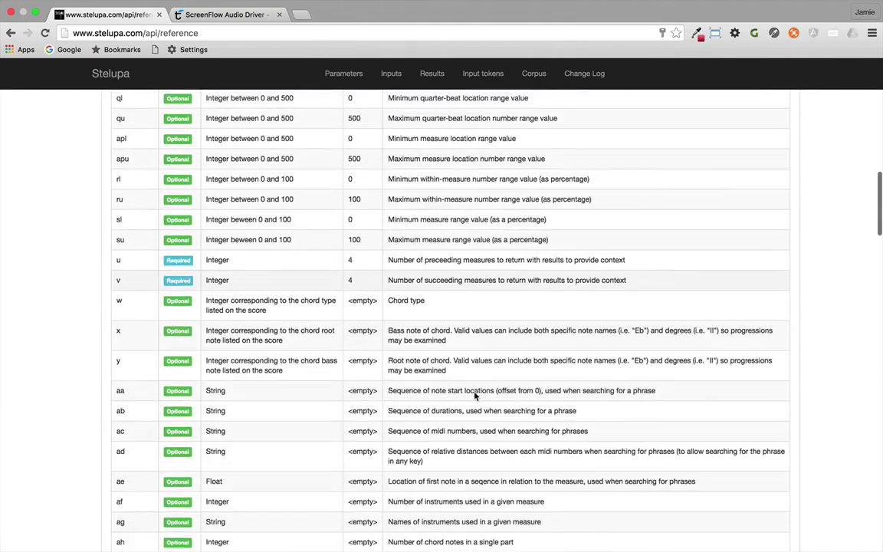
{"action": "scroll", "coordinate": [474, 394], "scroll_direction": "down", "scroll_amount": 15}
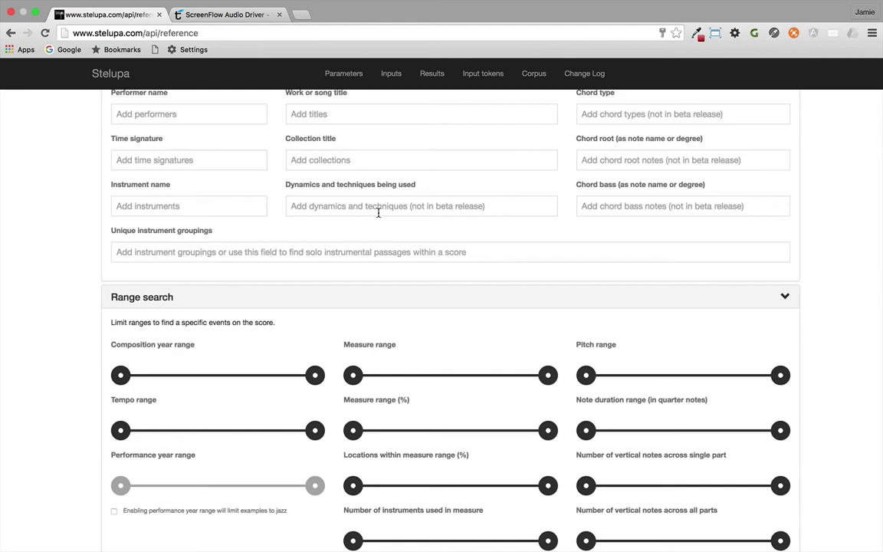
{"action": "scroll", "coordinate": [306, 338], "scroll_direction": "down", "scroll_amount": 2}
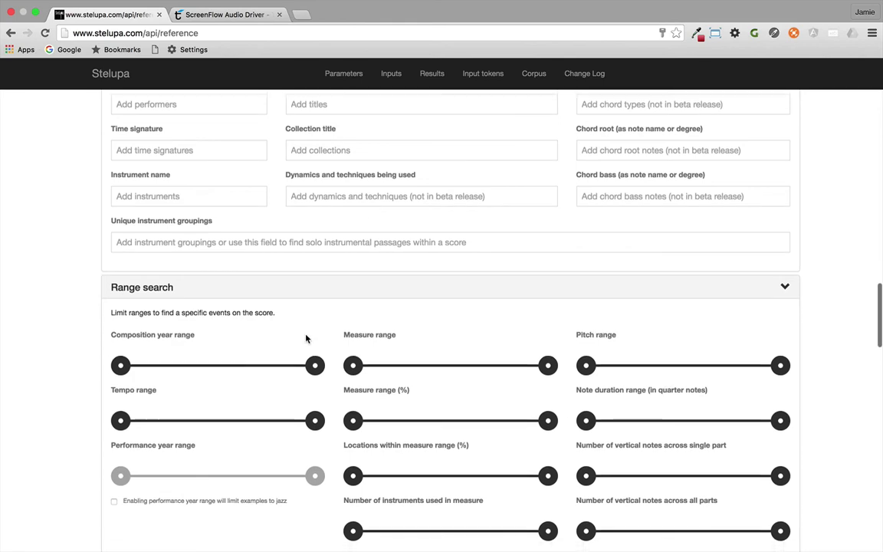
{"action": "scroll", "coordinate": [305, 338], "scroll_direction": "down", "scroll_amount": 1}
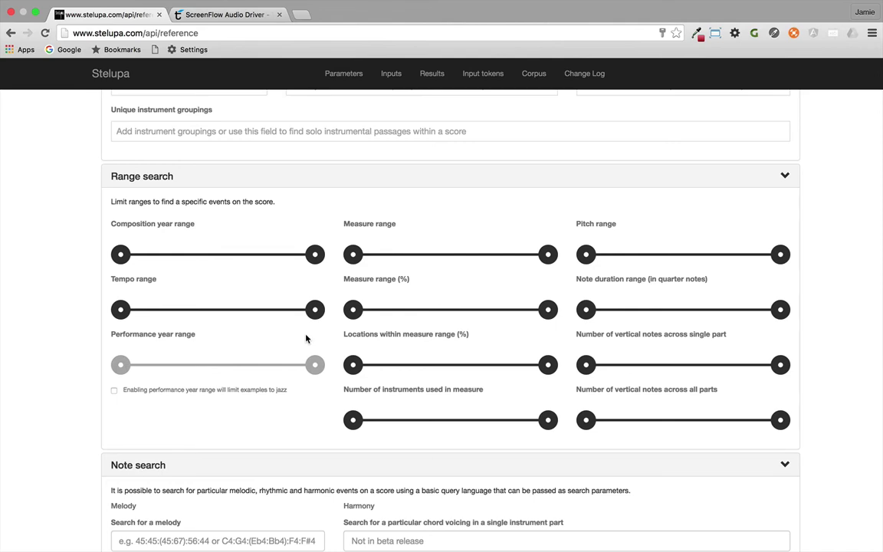
{"action": "scroll", "coordinate": [306, 338], "scroll_direction": "down", "scroll_amount": 10}
{"action": "scroll", "coordinate": [306, 338], "scroll_direction": "down", "scroll_amount": 3}
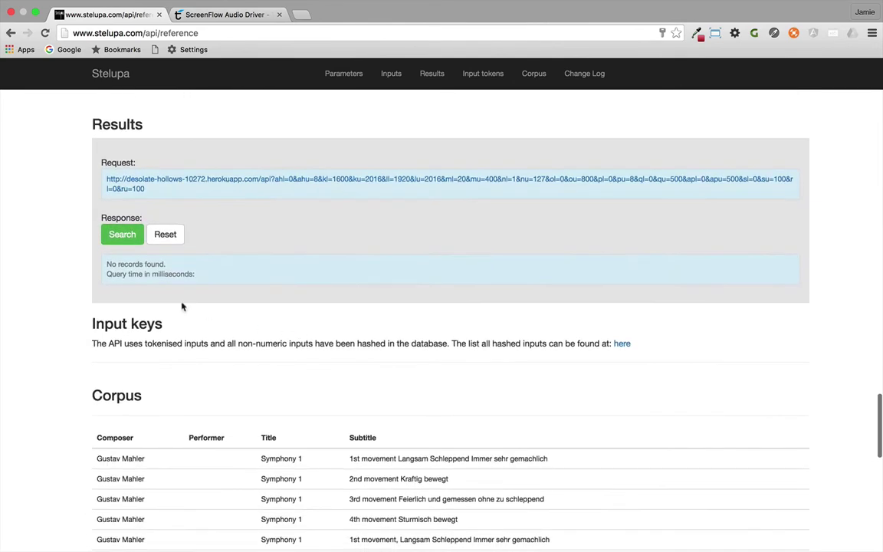
Step: Run the API search with the default parameters and review the returned records and contextual note data
{"action": "left_click", "coordinate": [124, 234]}
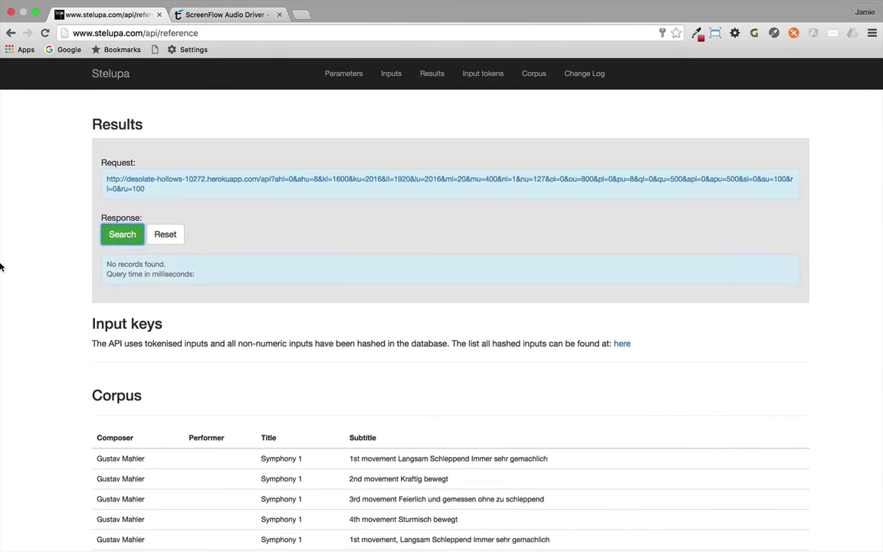
{"action": "scroll", "coordinate": [313, 391], "scroll_direction": "down", "scroll_amount": 1}
{"action": "scroll", "coordinate": [311, 391], "scroll_direction": "down", "scroll_amount": 4}
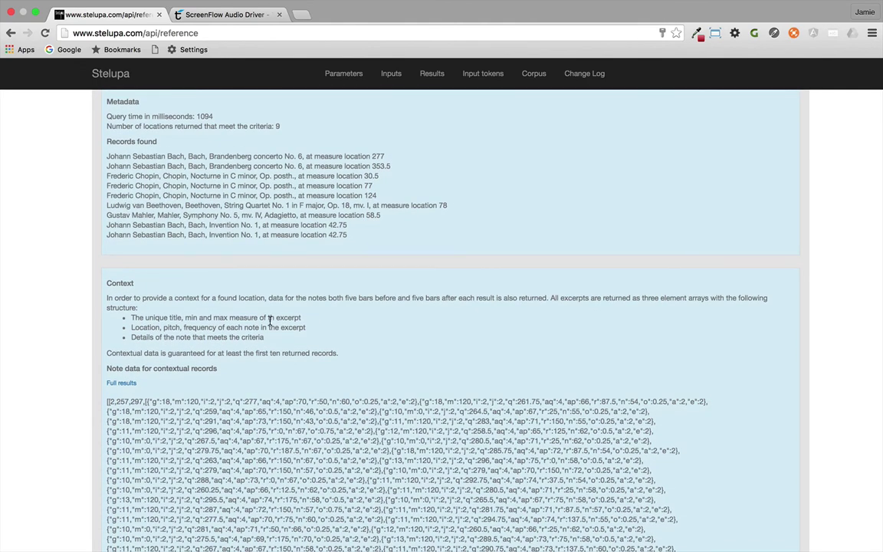
{"action": "scroll", "coordinate": [269, 320], "scroll_direction": "down", "scroll_amount": 4}
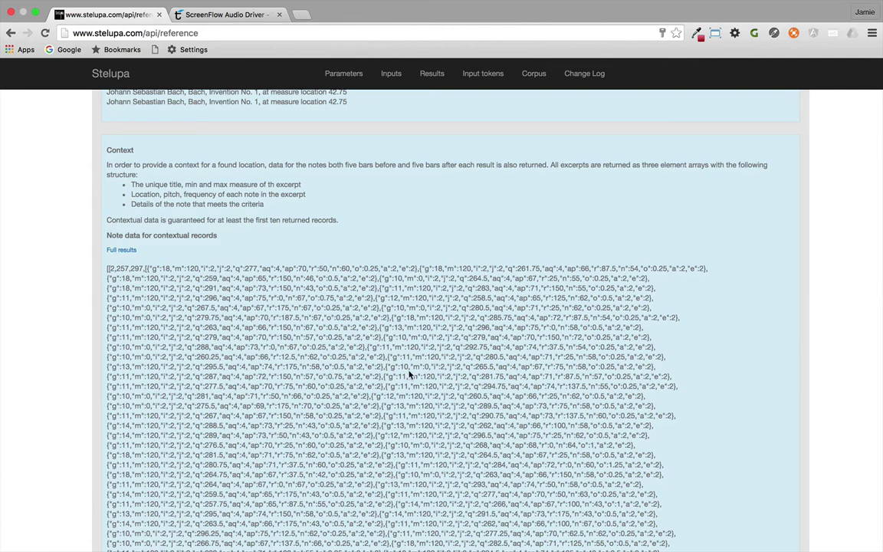
Step: Open the full results of the API query and examine the raw note data
{"action": "left_click", "coordinate": [126, 252]}
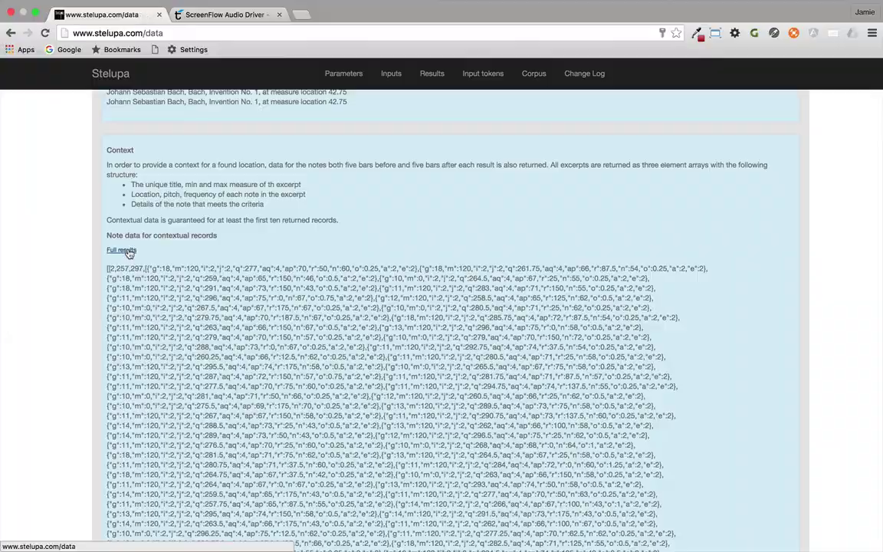
{"action": "scroll", "coordinate": [228, 295], "scroll_direction": "down", "scroll_amount": 15}
{"action": "scroll", "coordinate": [228, 295], "scroll_direction": "up", "scroll_amount": 10}
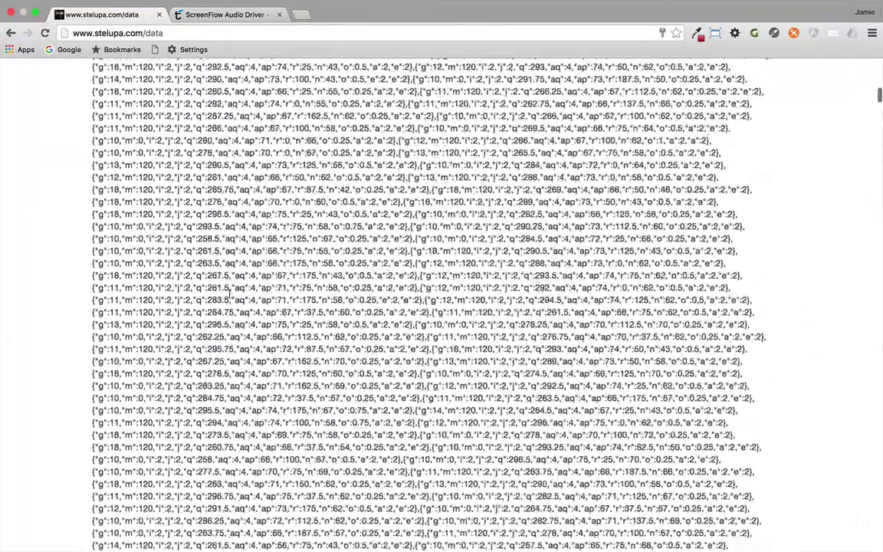
{"action": "scroll", "coordinate": [228, 295], "scroll_direction": "down", "scroll_amount": 5}
{"action": "scroll", "coordinate": [228, 293], "scroll_direction": "down", "scroll_amount": 5}
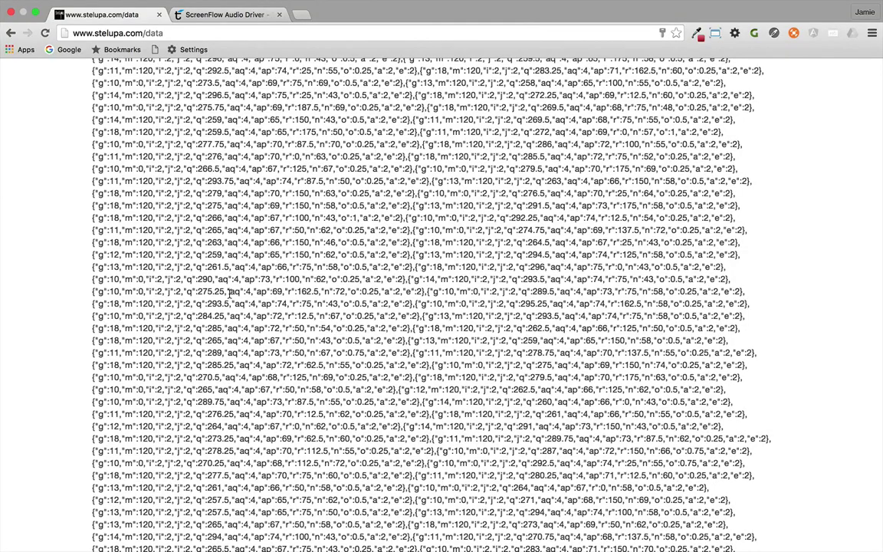
{"action": "scroll", "coordinate": [301, 269], "scroll_direction": "down", "scroll_amount": 10}
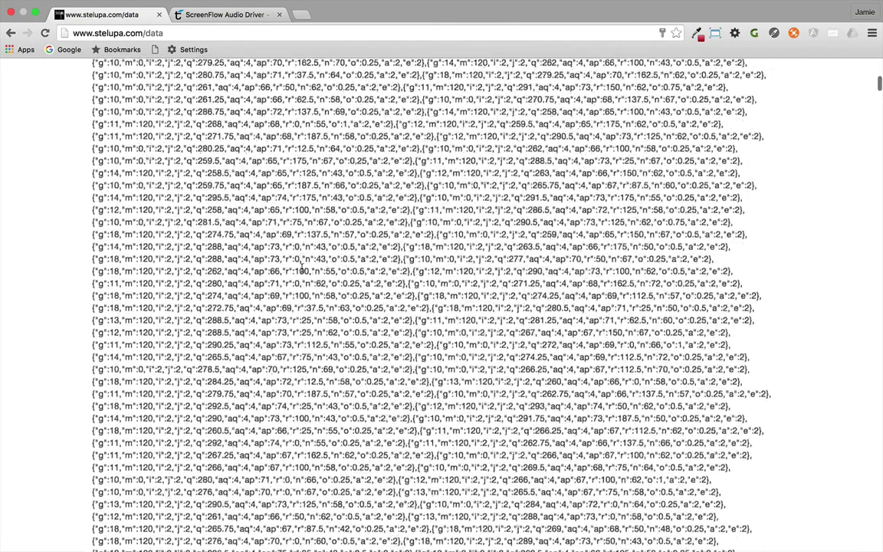
{"action": "scroll", "coordinate": [302, 269], "scroll_direction": "up", "scroll_amount": 10}
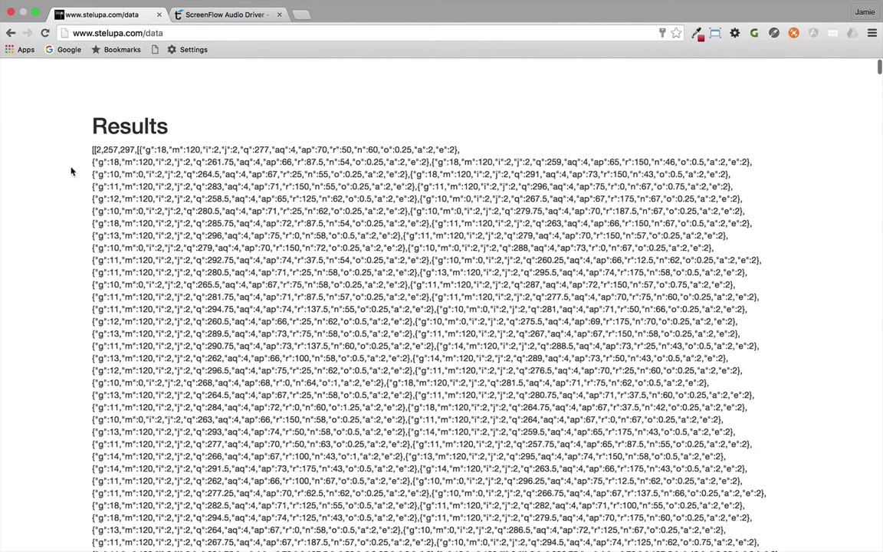
{"action": "scroll", "coordinate": [72, 172], "scroll_direction": "down", "scroll_amount": 2}
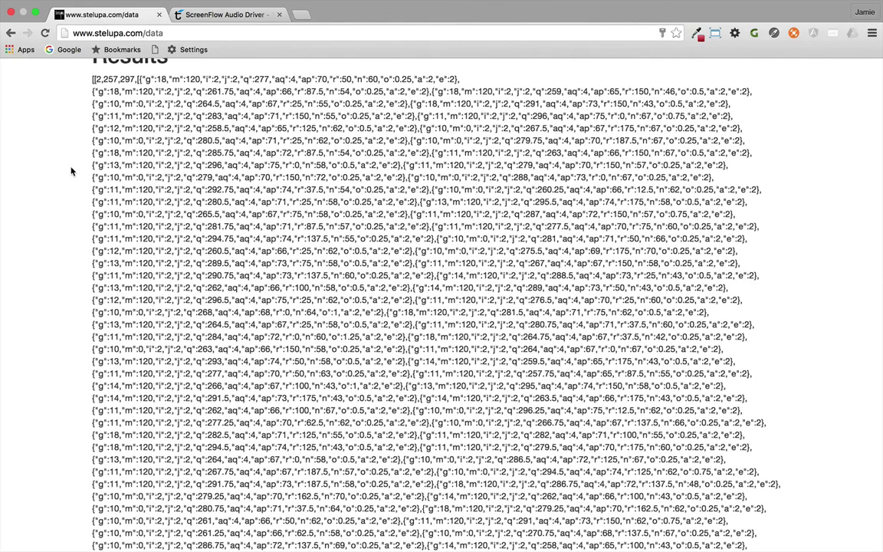
Step: Go back through the API reference to the home page and reopen the search application
{"action": "left_click", "coordinate": [10, 33]}
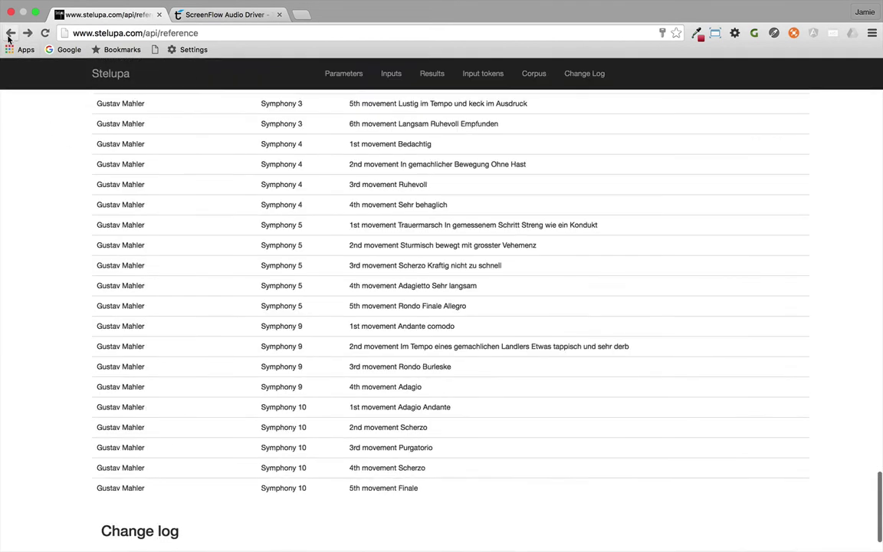
{"action": "scroll", "coordinate": [172, 243], "scroll_direction": "up", "scroll_amount": 20}
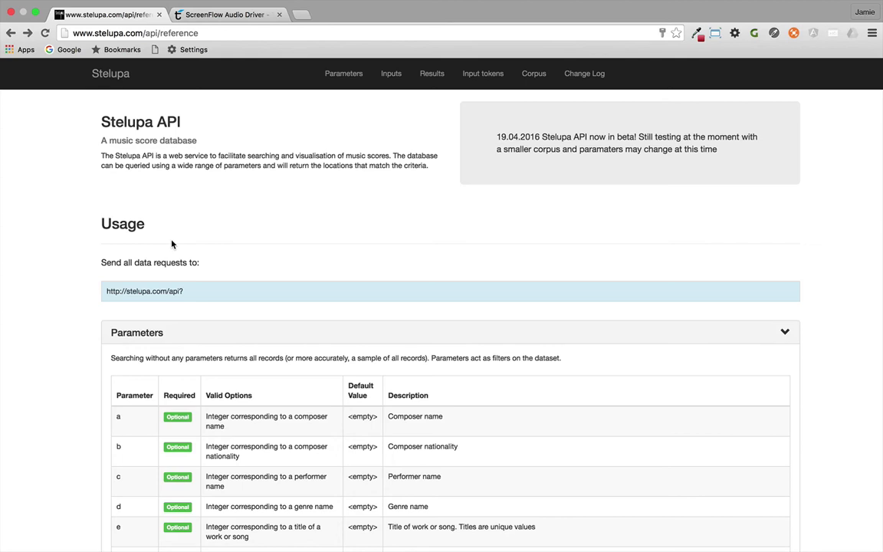
{"action": "left_click", "coordinate": [11, 33]}
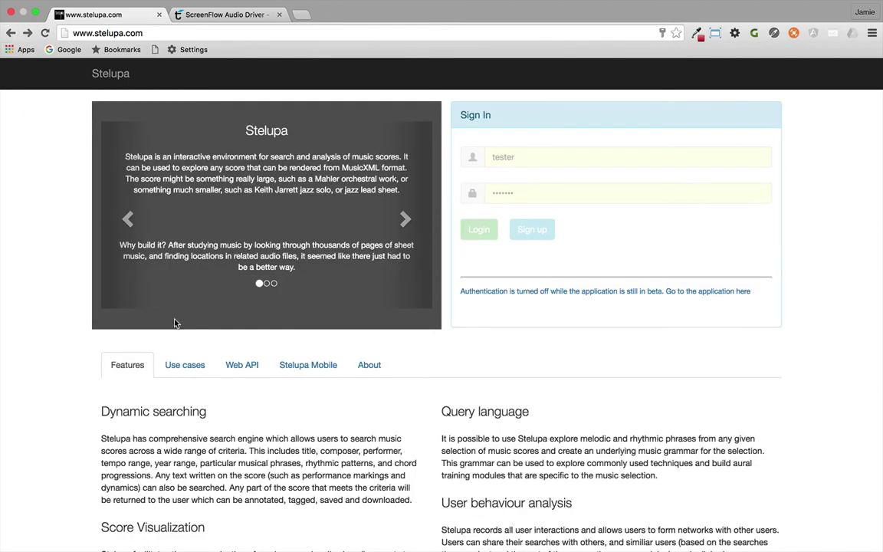
{"action": "left_click", "coordinate": [587, 298]}
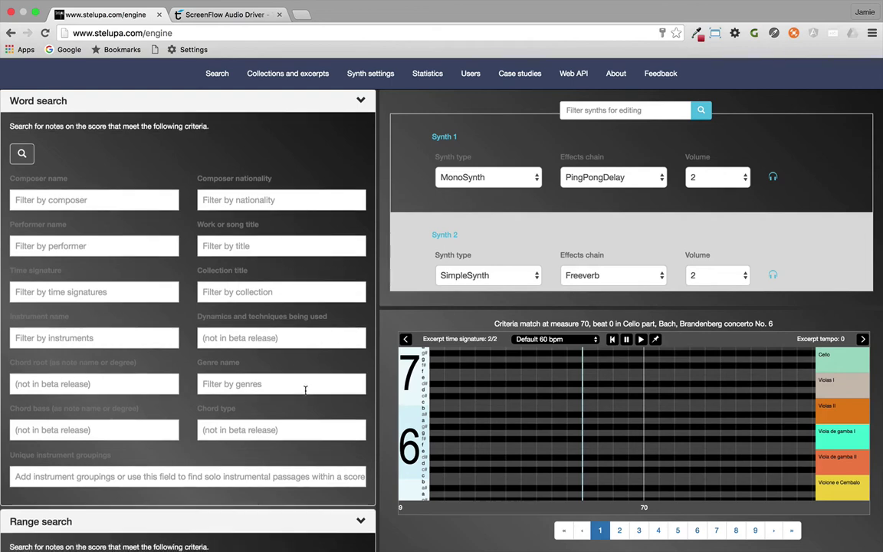
Step: Look through the range search and query search options, and return to the word search filters
{"action": "scroll", "coordinate": [305, 389], "scroll_direction": "down", "scroll_amount": 5}
{"action": "scroll", "coordinate": [305, 394], "scroll_direction": "down", "scroll_amount": 10}
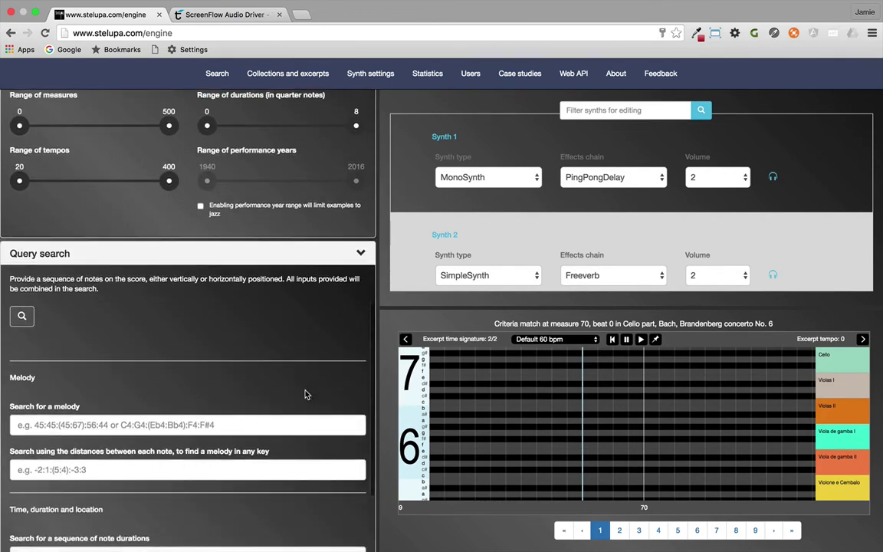
{"action": "scroll", "coordinate": [334, 352], "scroll_direction": "up", "scroll_amount": 12}
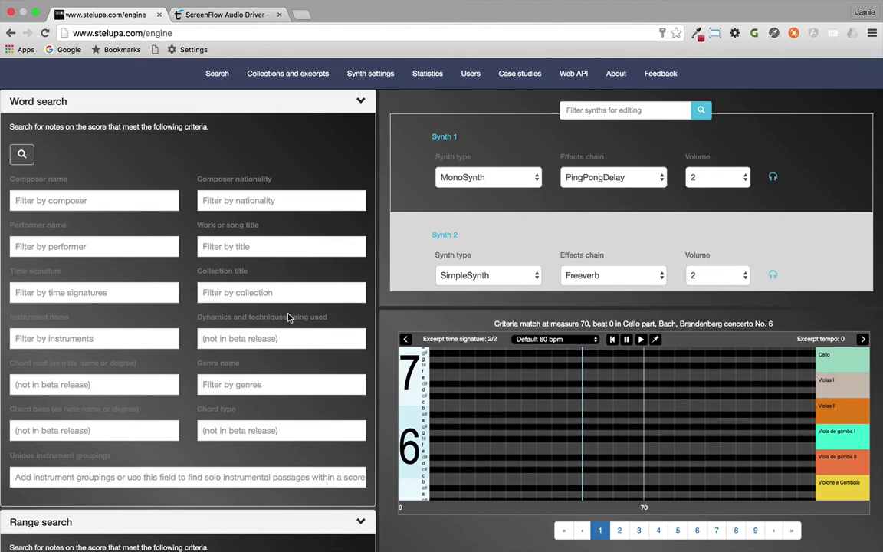
{"action": "scroll", "coordinate": [289, 317], "scroll_direction": "down", "scroll_amount": 2}
{"action": "scroll", "coordinate": [289, 317], "scroll_direction": "up", "scroll_amount": 2}
{"action": "scroll", "coordinate": [366, 369], "scroll_direction": "down", "scroll_amount": 8}
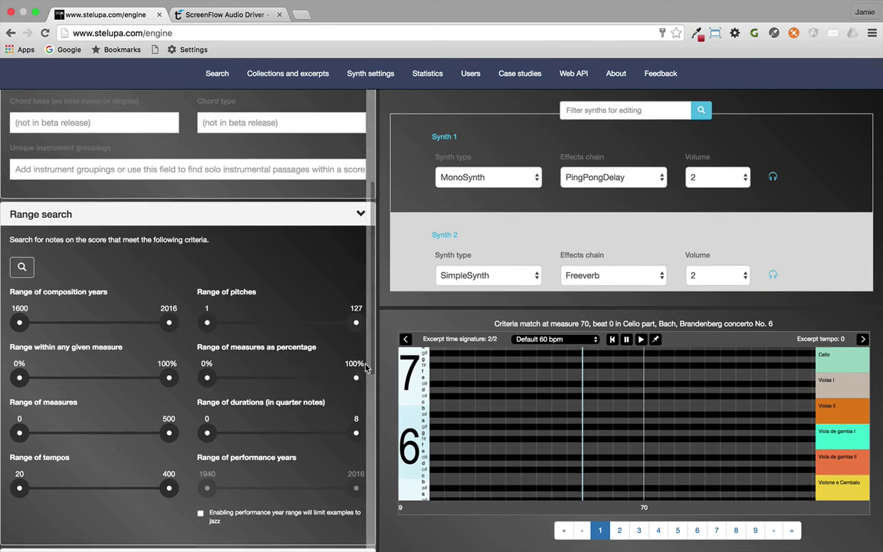
{"action": "scroll", "coordinate": [364, 368], "scroll_direction": "up", "scroll_amount": 8}
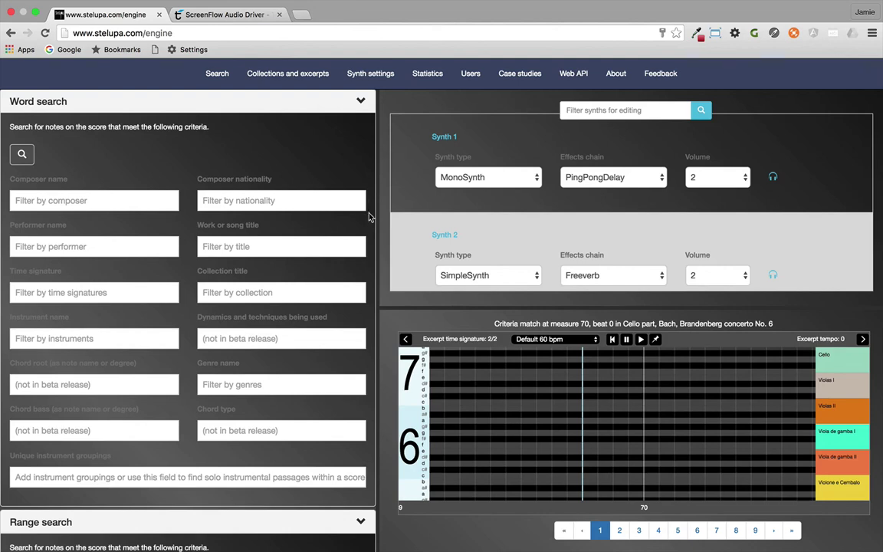
{"action": "scroll", "coordinate": [370, 242], "scroll_direction": "down", "scroll_amount": 5}
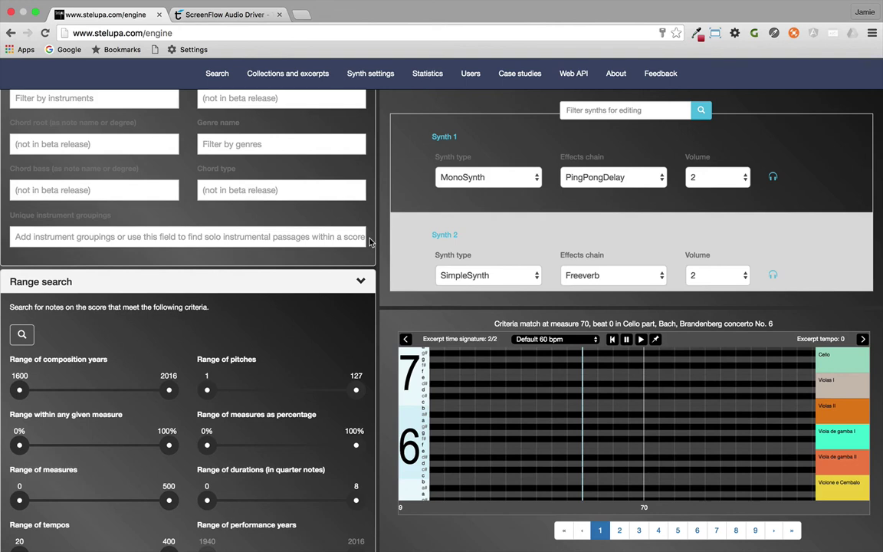
Step: Return to the Stelupa home page and read its About section, covering the project background, collaboration and related projects
{"action": "left_click", "coordinate": [616, 73]}
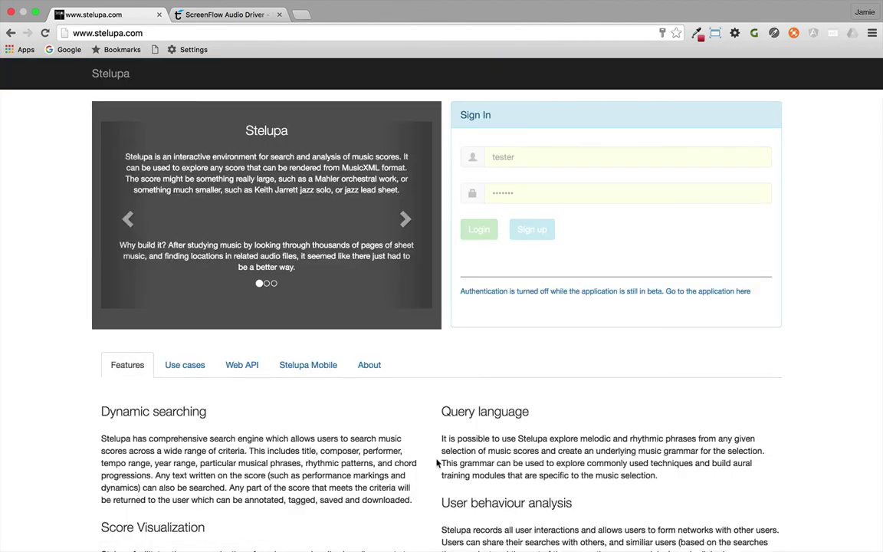
{"action": "scroll", "coordinate": [437, 462], "scroll_direction": "down", "scroll_amount": 1}
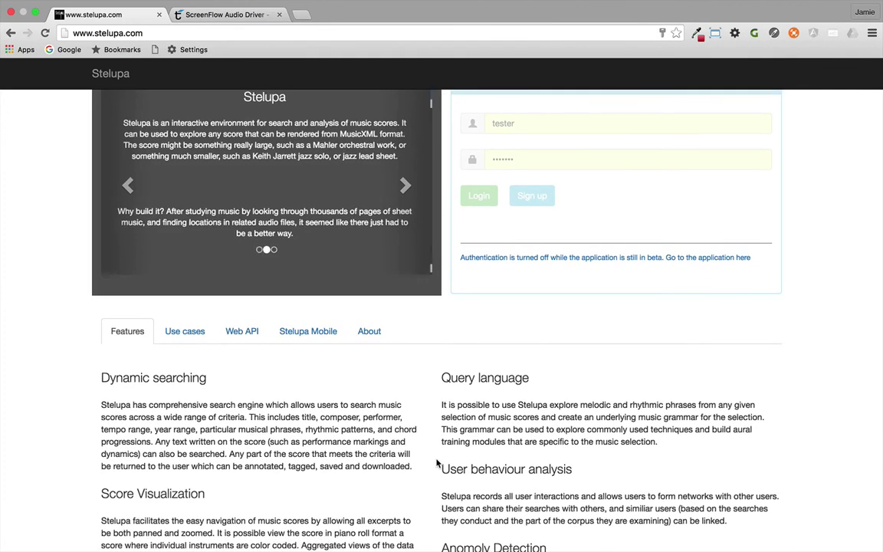
{"action": "scroll", "coordinate": [436, 462], "scroll_direction": "down", "scroll_amount": 1}
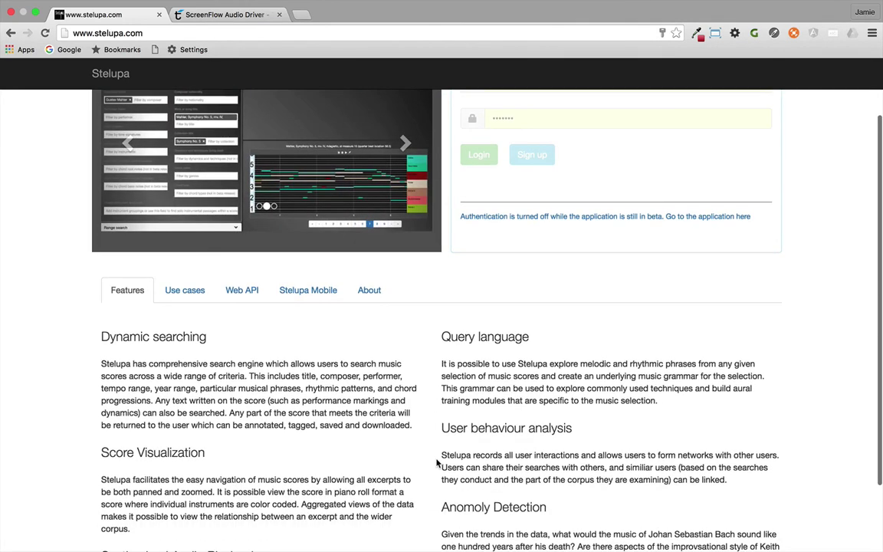
{"action": "left_click", "coordinate": [369, 291]}
{"action": "scroll", "coordinate": [376, 386], "scroll_direction": "down", "scroll_amount": 1}
{"action": "scroll", "coordinate": [376, 386], "scroll_direction": "down", "scroll_amount": 4}
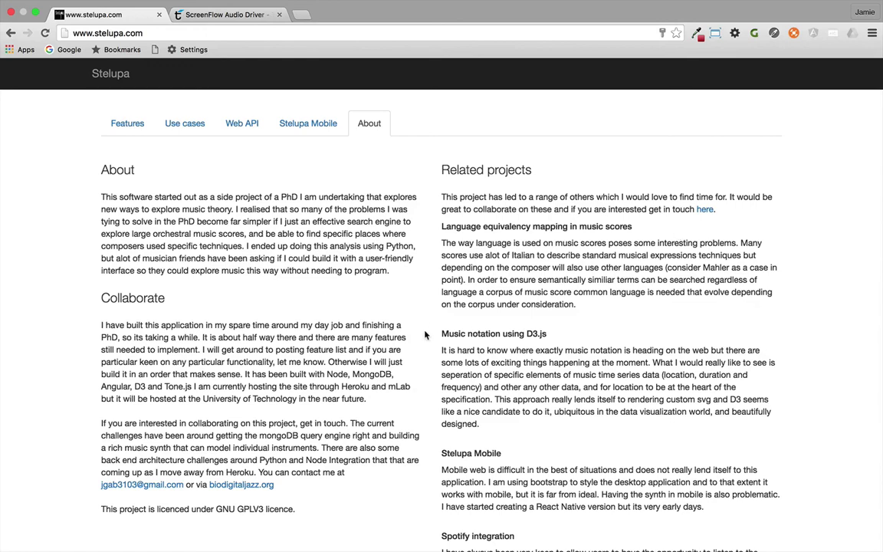
{"action": "scroll", "coordinate": [425, 334], "scroll_direction": "up", "scroll_amount": 3}
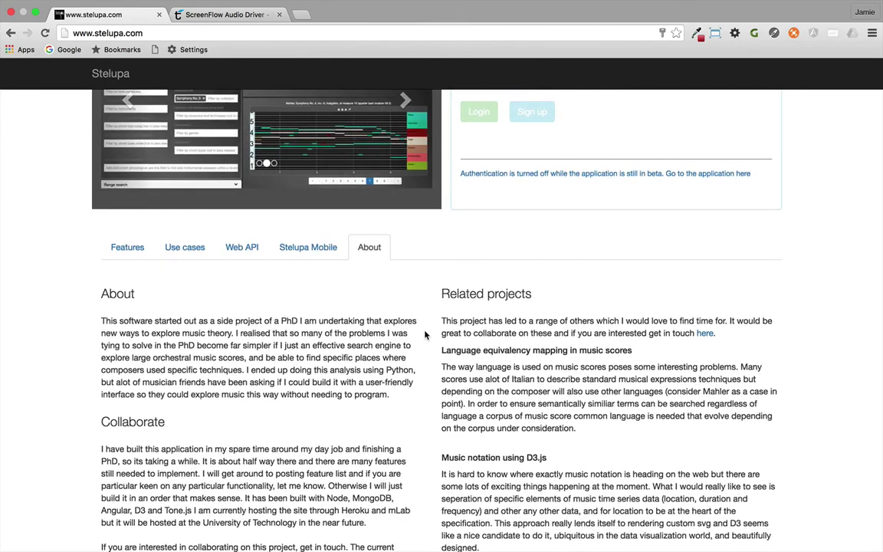